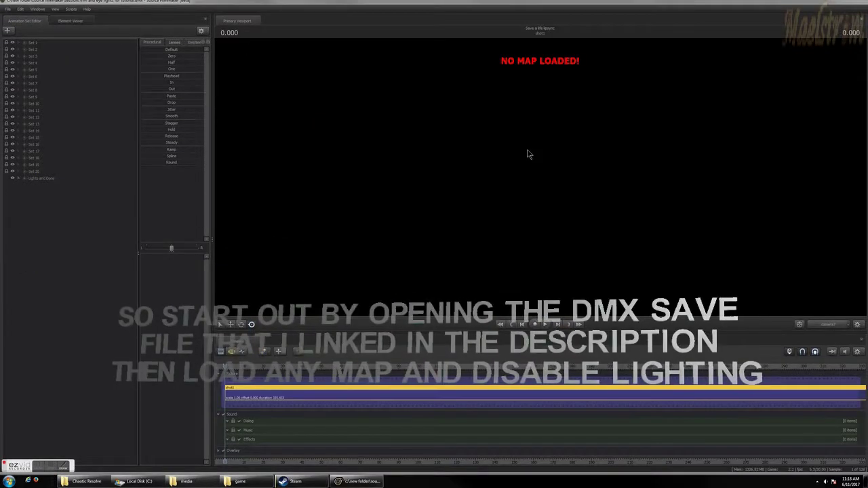
right_click(527, 154)
left_click(533, 174)
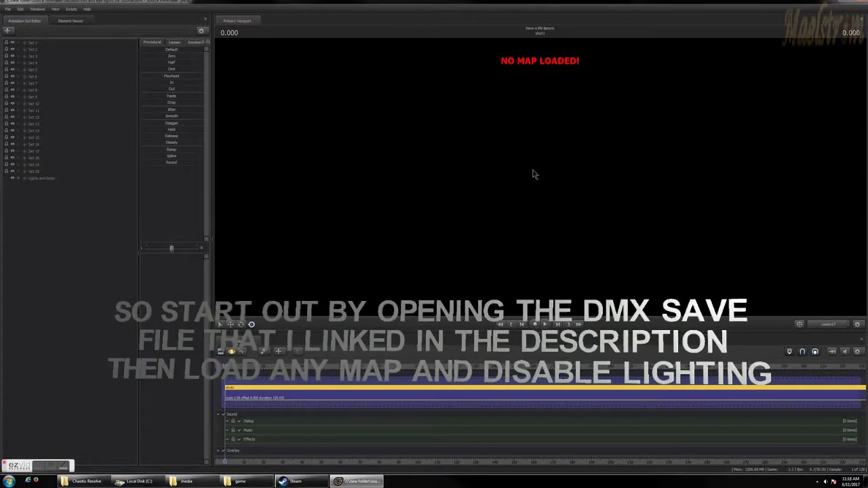
Delete the animation sets Set 15 through Set 20
left_click(34, 172)
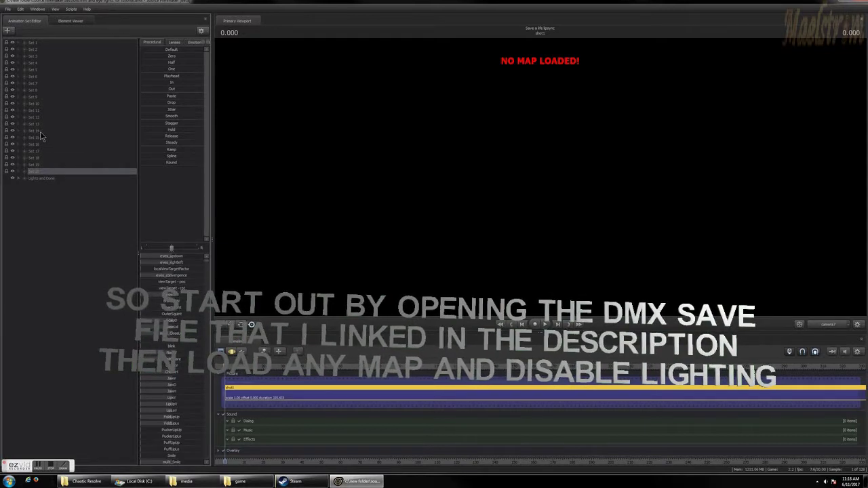
left_click(34, 139, "shift")
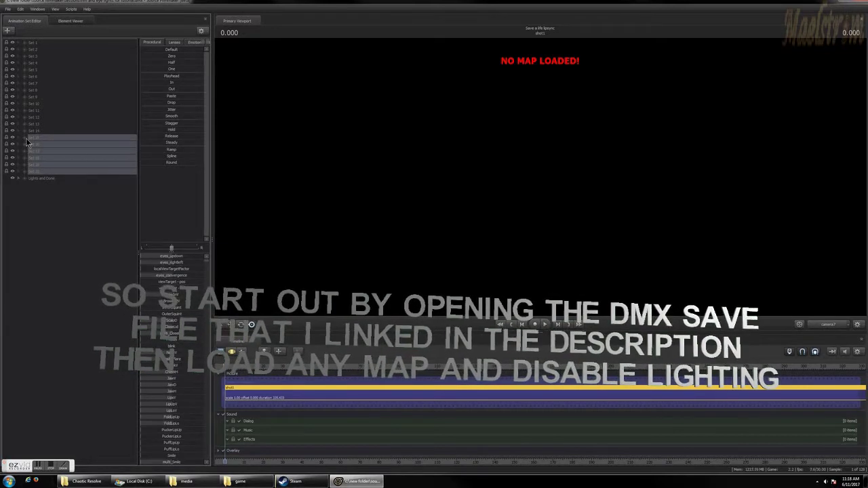
left_click(25, 138)
right_click(44, 146)
left_click(65, 162)
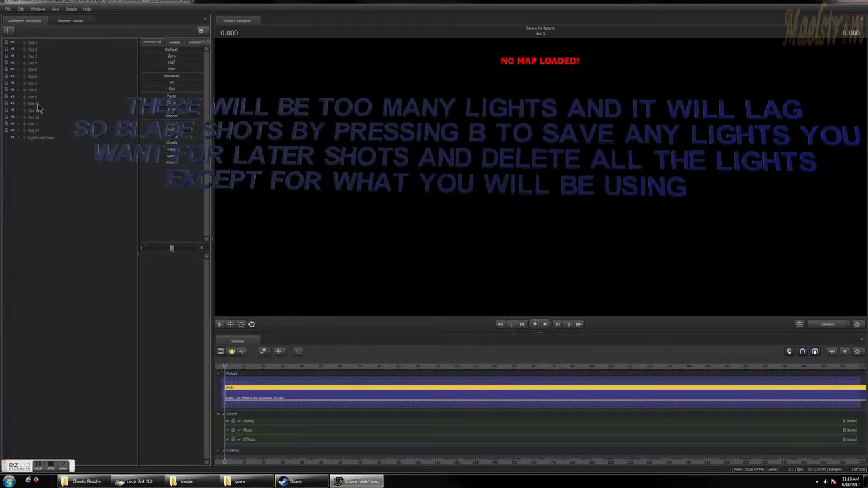
Delete the animation sets Set 4 through Set 10
left_click(48, 103)
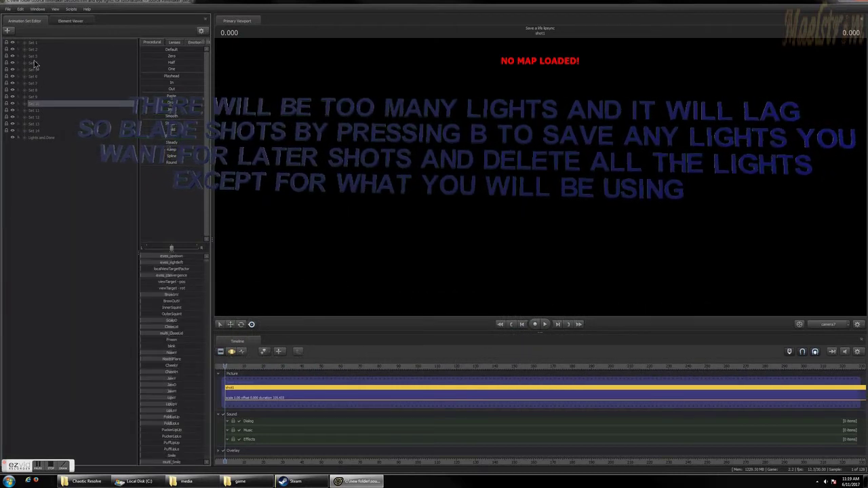
double_click(29, 64)
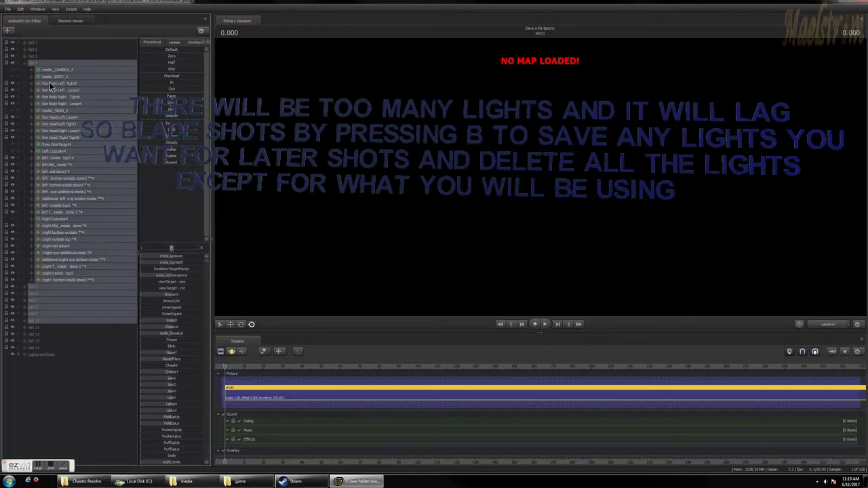
right_click(61, 89)
left_click(77, 105)
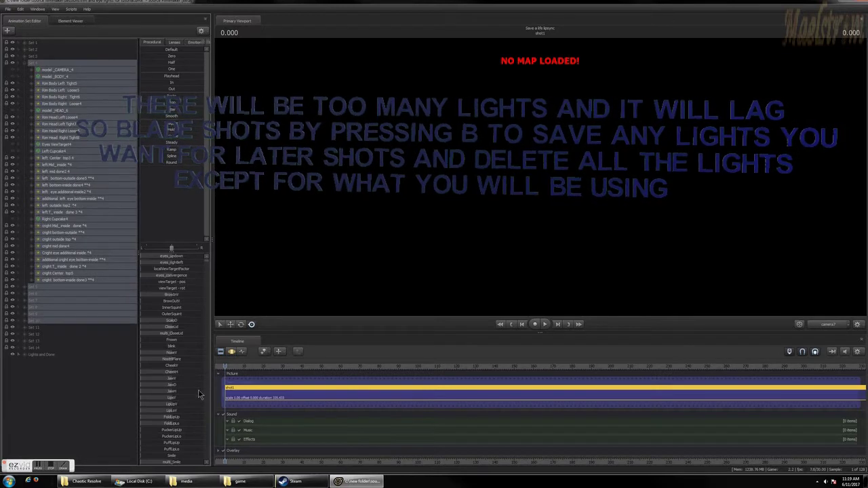
Blade shot1 at about the 30-second mark on the timeline and select the first of the two shots
left_click_drag(225, 367, 285, 367)
left_click(282, 367)
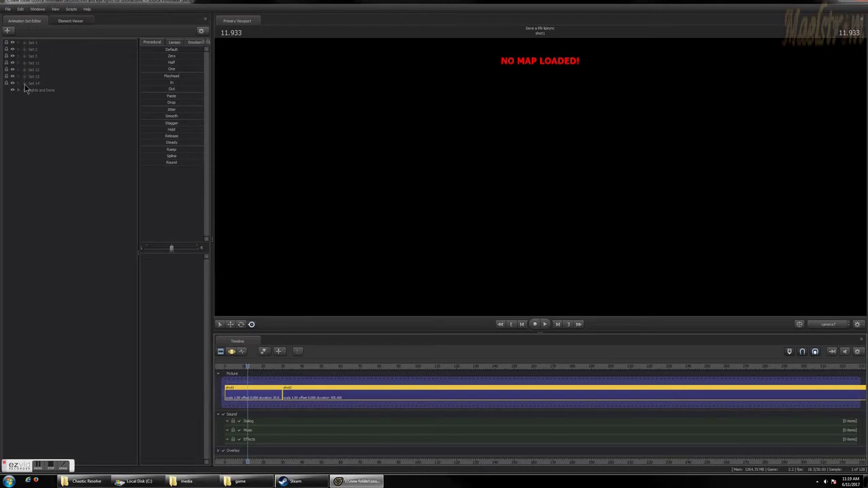
left_click(258, 397)
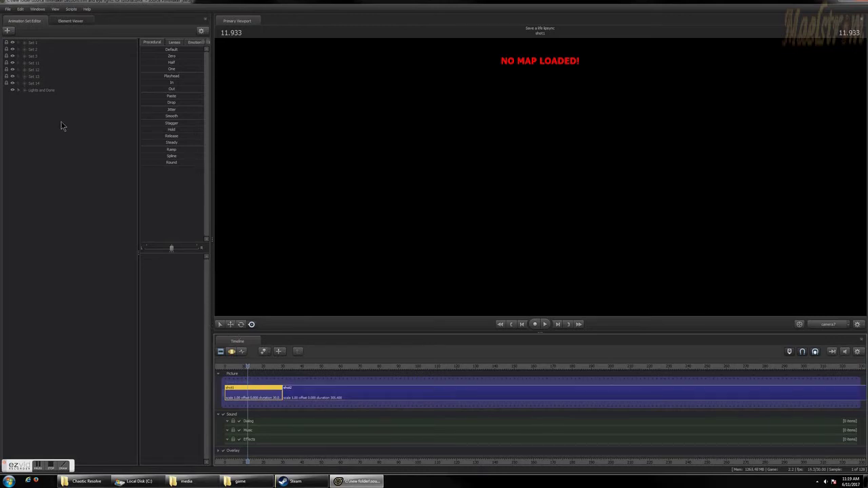
Delete Set 11 through Set 14, Set 2 and Set 3 from the first shot, keeping only Set 1 and the lights group
left_click(34, 82)
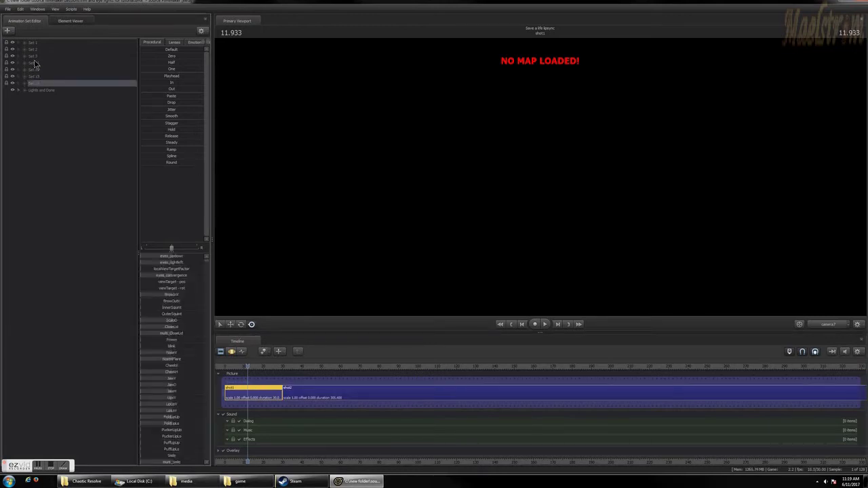
double_click(34, 64)
right_click(44, 78)
left_click(67, 89)
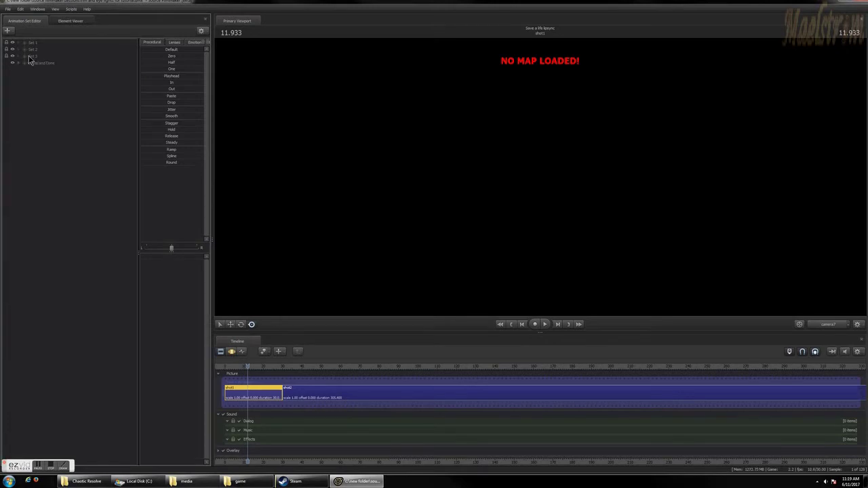
left_click(33, 55)
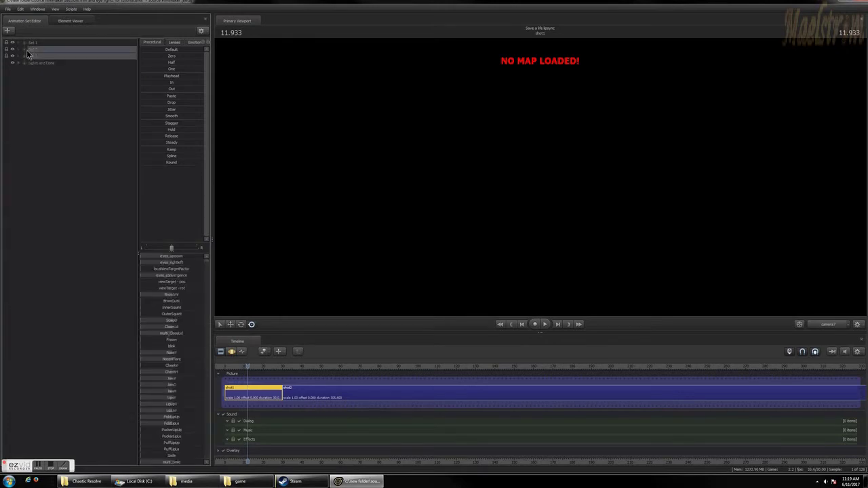
double_click(28, 55)
right_click(40, 58)
left_click(62, 75)
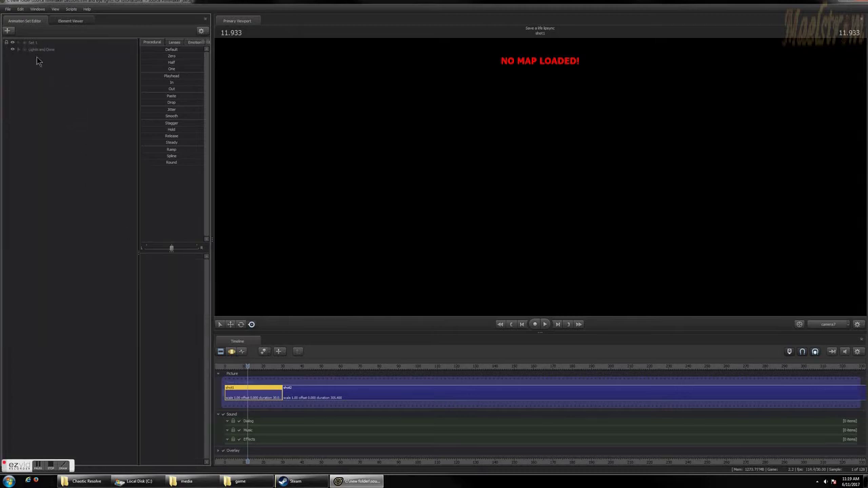
Add camera7 to the animation set list and load the preselected BSP map into the shot
left_click_drag(45, 70, 48, 104)
right_click(400, 195)
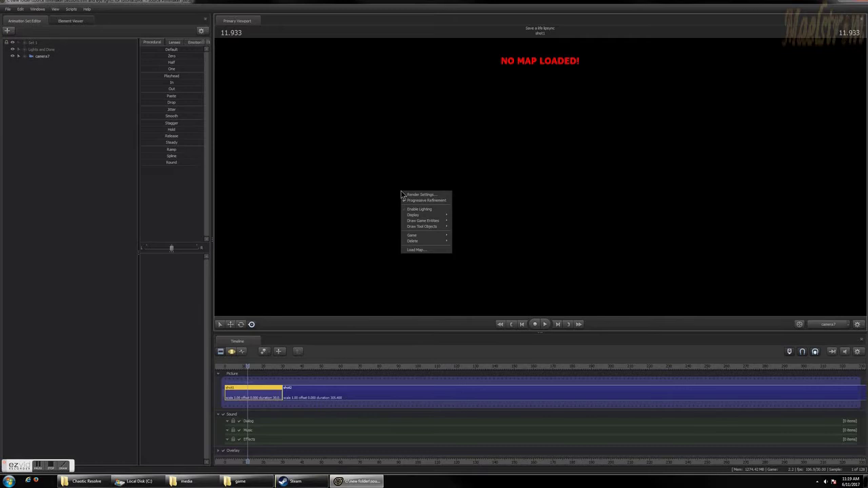
left_click(415, 250)
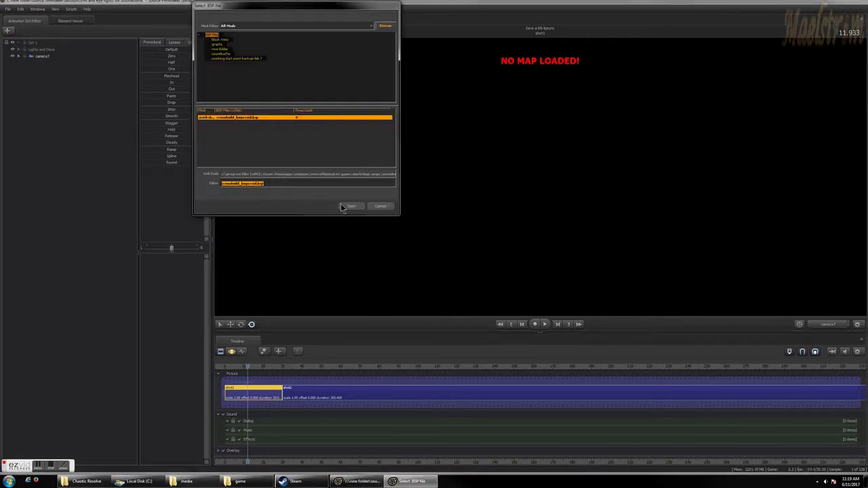
left_click(344, 206)
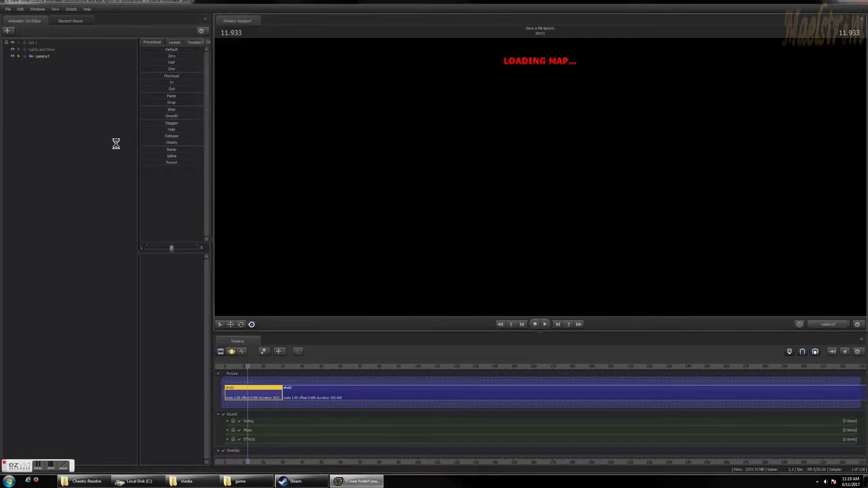
Create an animation set for a new model using vn_trixie_enh.mdl from the enhanced_ponies folder
right_click(104, 136)
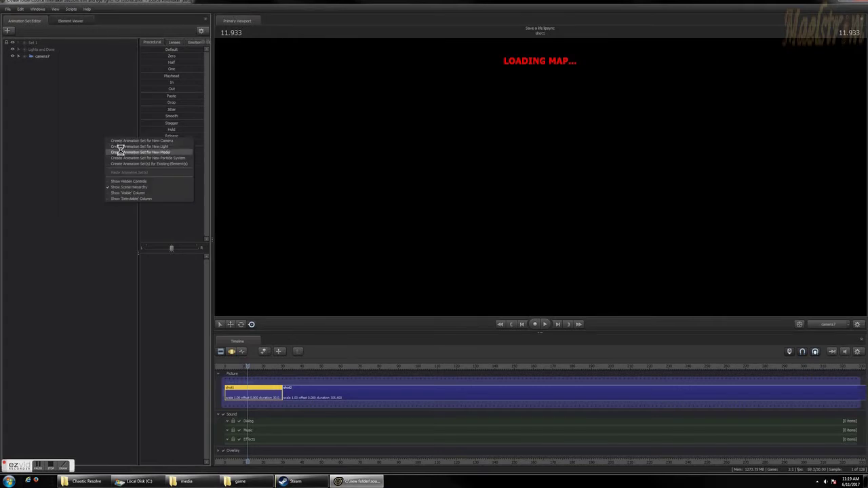
left_click(119, 152)
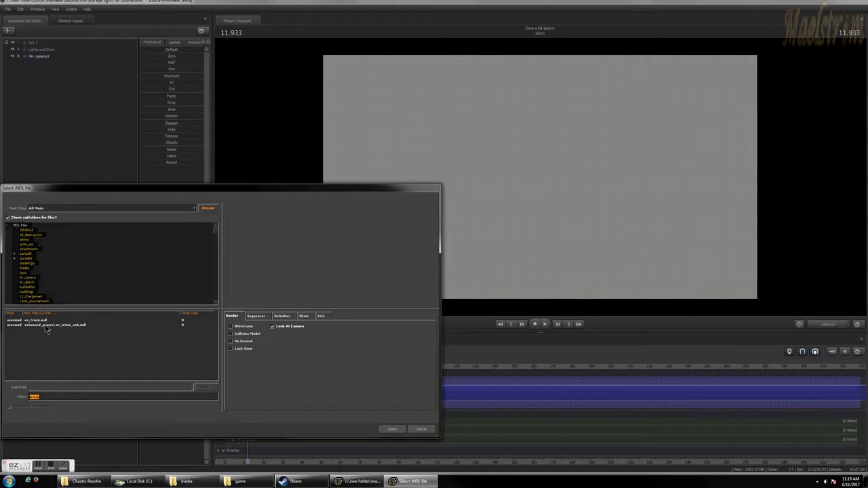
double_click(45, 326)
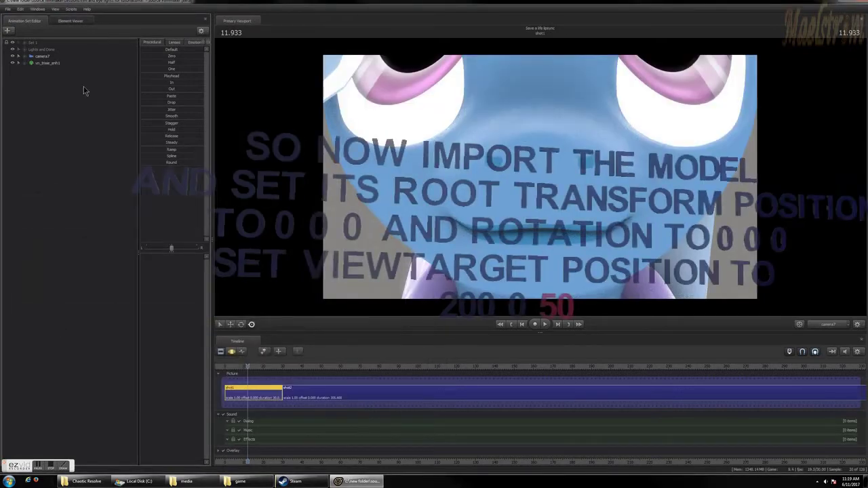
Remove the hat and the cape from the Trixie model through its body groups
left_click(61, 64)
right_click(61, 64)
mouse_move(106, 161)
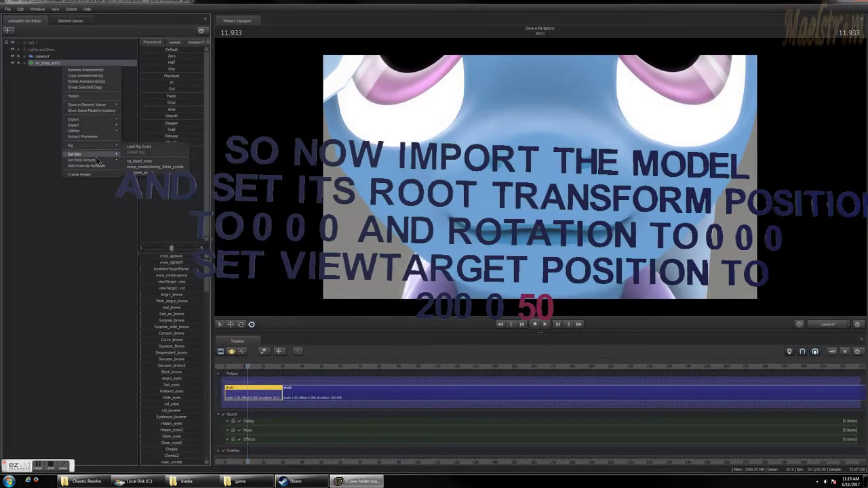
mouse_move(130, 169)
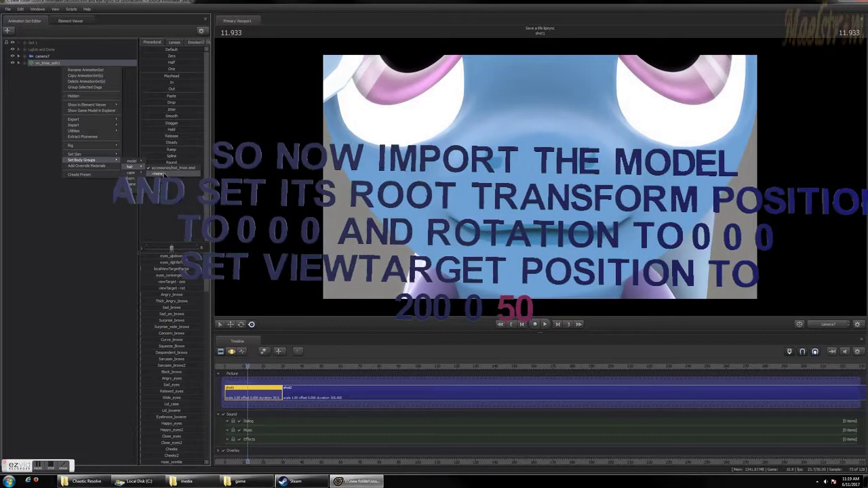
left_click(156, 174)
right_click(83, 68)
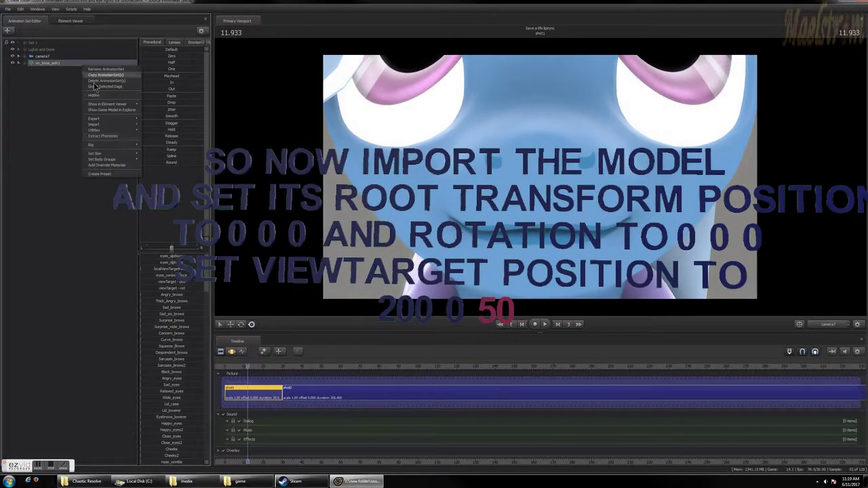
mouse_move(139, 159)
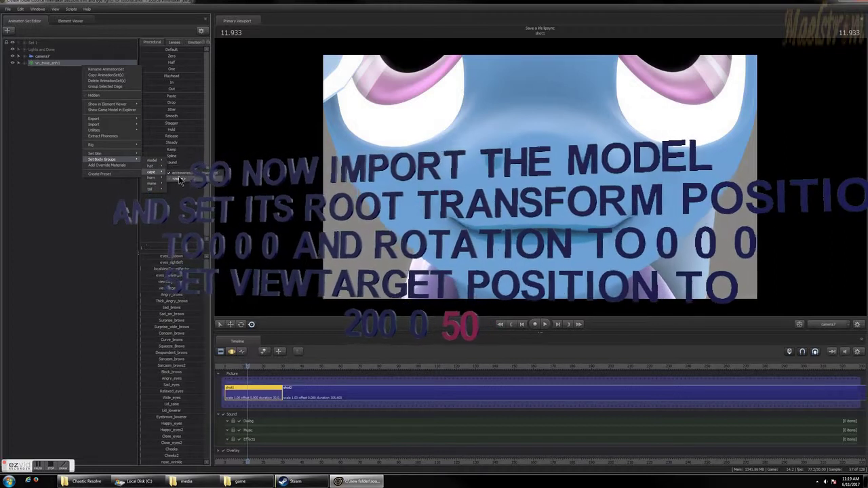
left_click(180, 174)
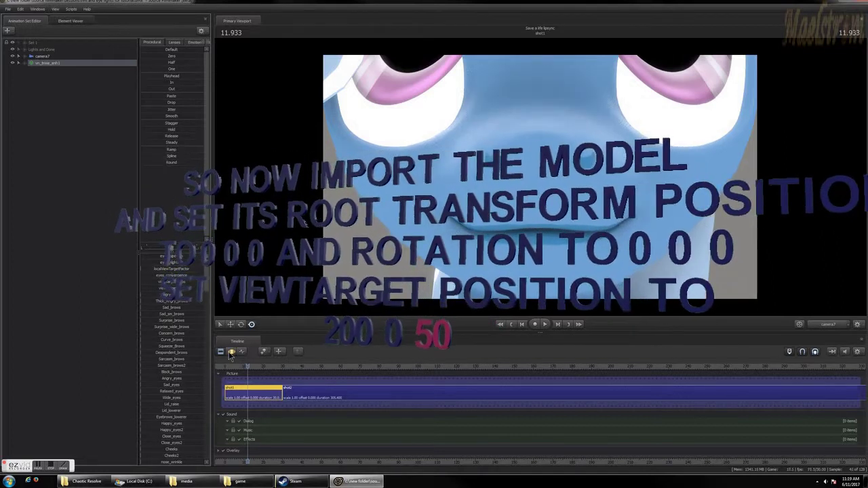
Switch to the Motion Editor and expand the Trixie model's Eyes and Body control groups
left_click(231, 352)
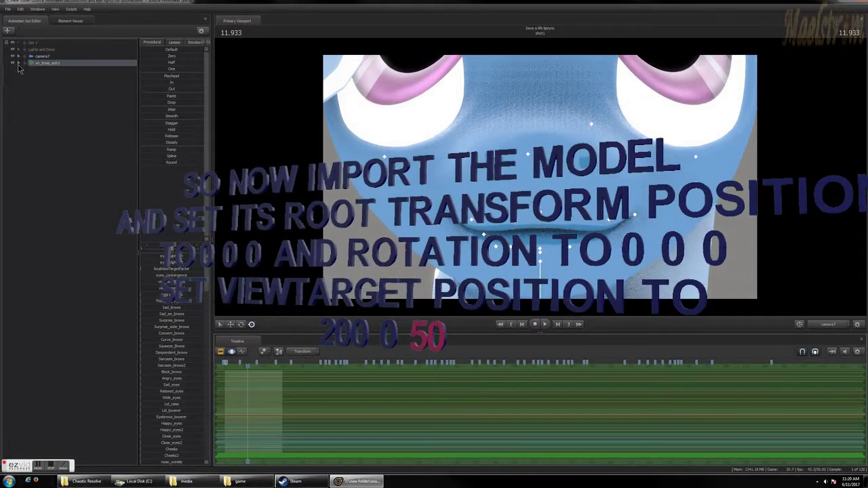
left_click(24, 63)
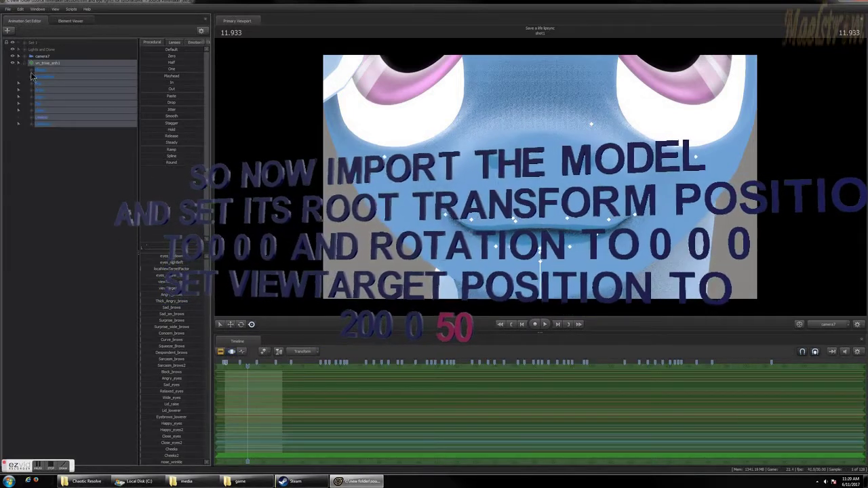
left_click(31, 70)
left_click(38, 77)
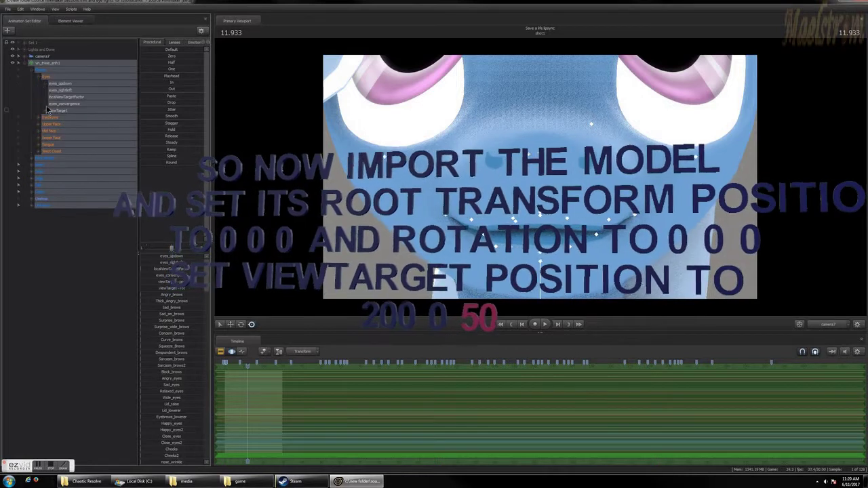
left_click(31, 166)
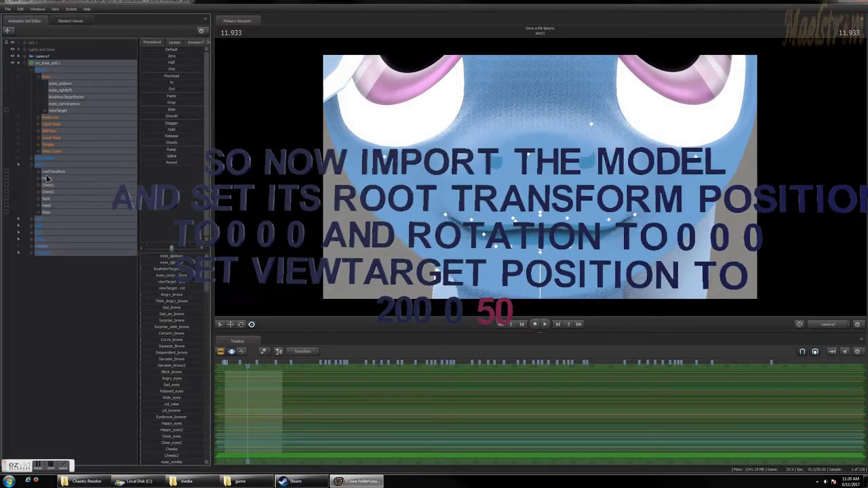
Set the Trixie model's rootTransform position to 0 0 0 and its rotation to 0 0 0
left_click(45, 173)
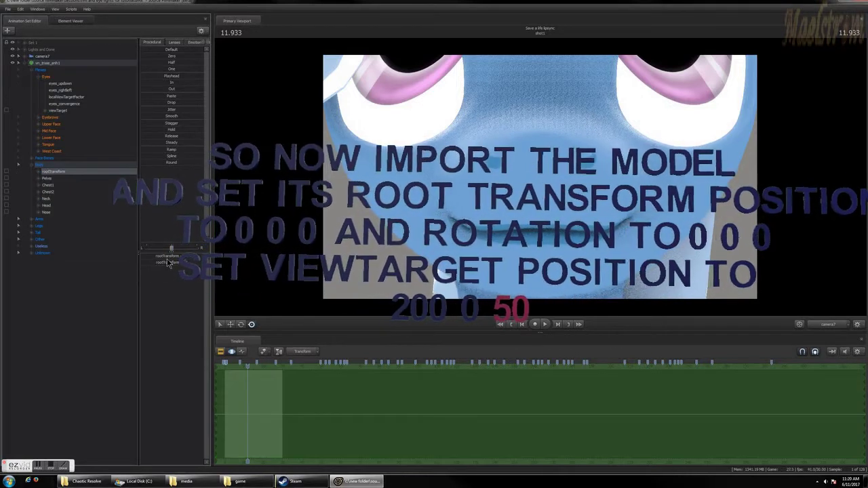
double_click(170, 256)
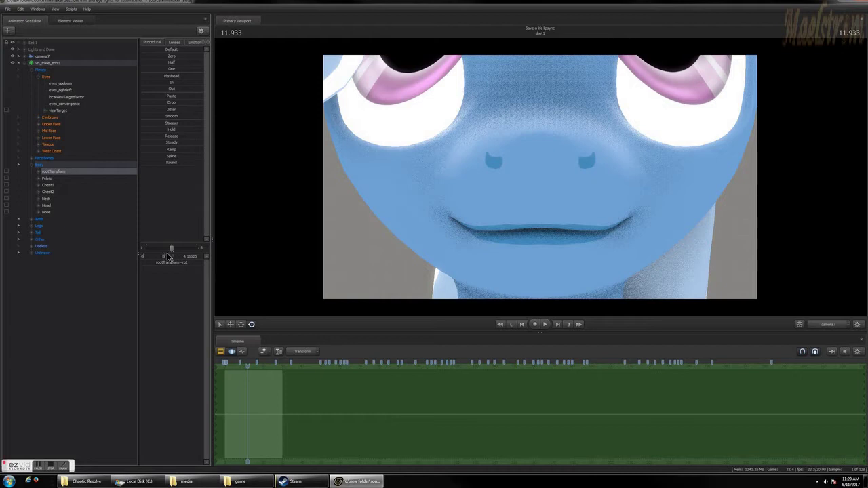
key("Return")
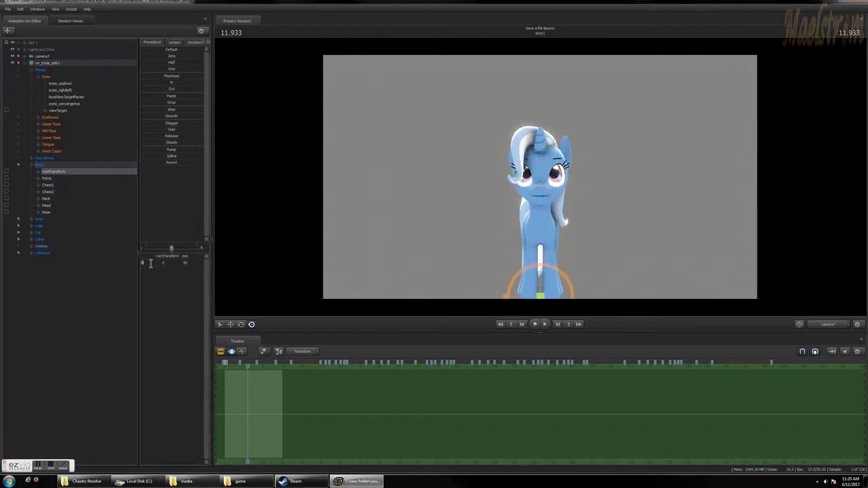
key("Return")
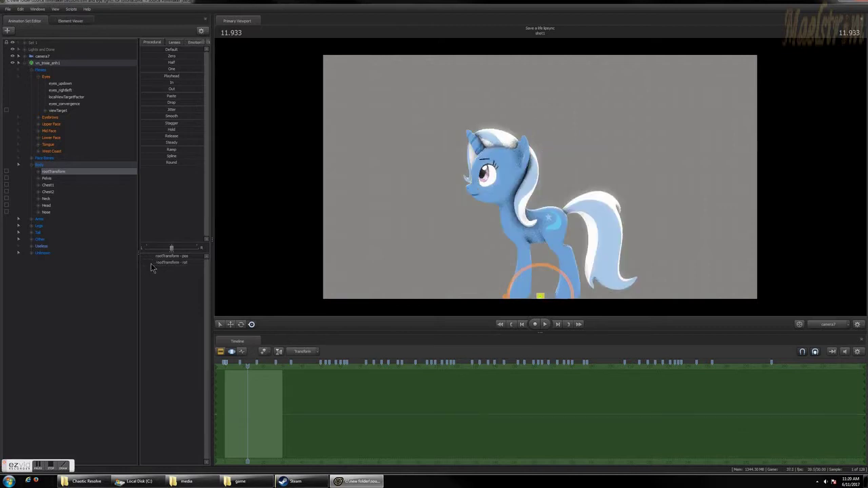
Expand camera7's controls, set the Trixie model's viewTarget position to 200 0 64, and open camera7's transform position
left_click(25, 57)
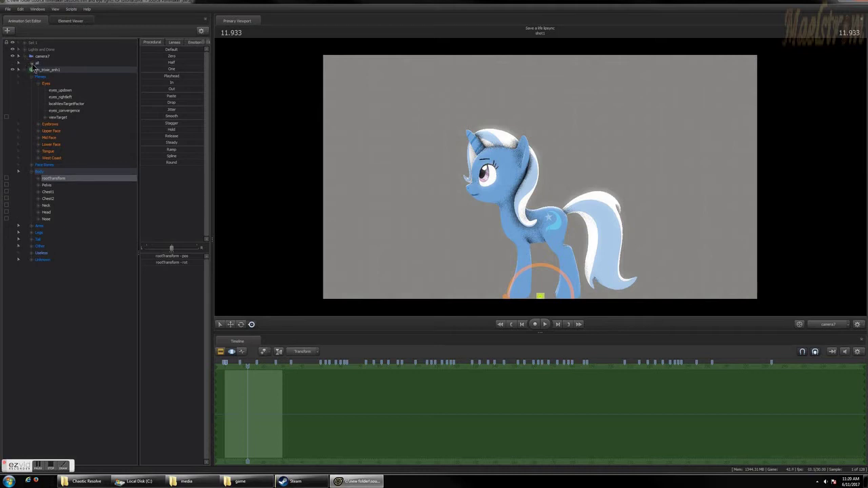
left_click(30, 63)
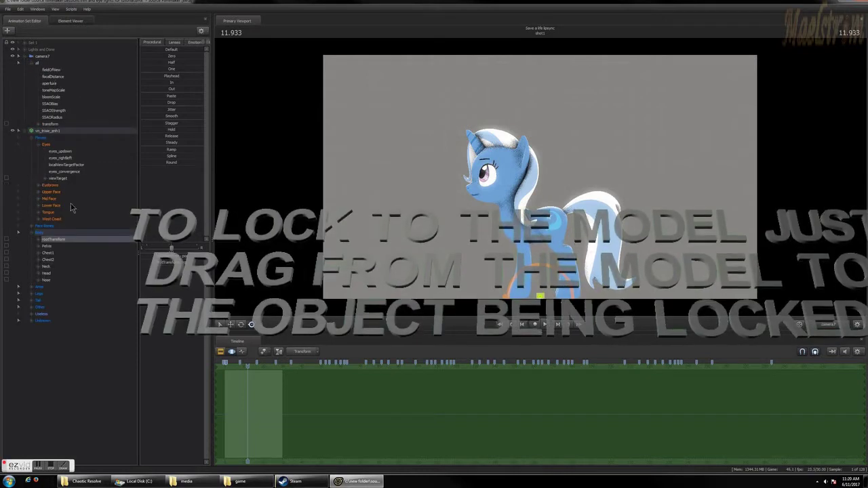
left_click(58, 178)
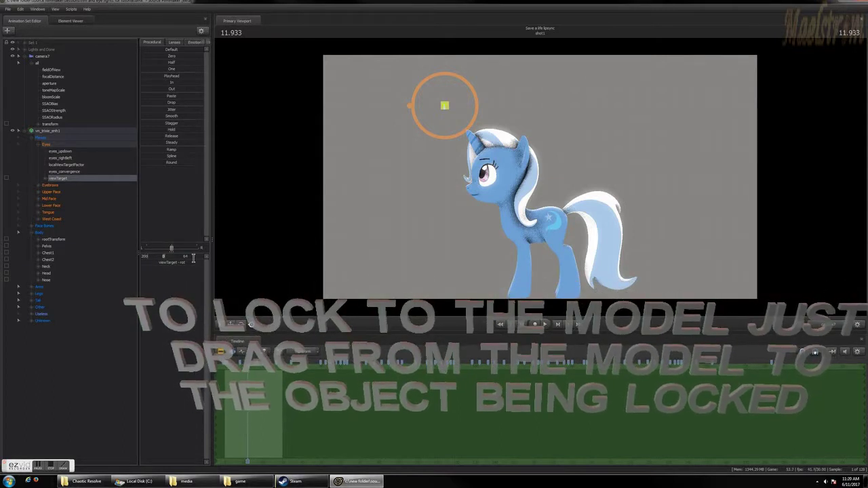
type("0")
key("Return")
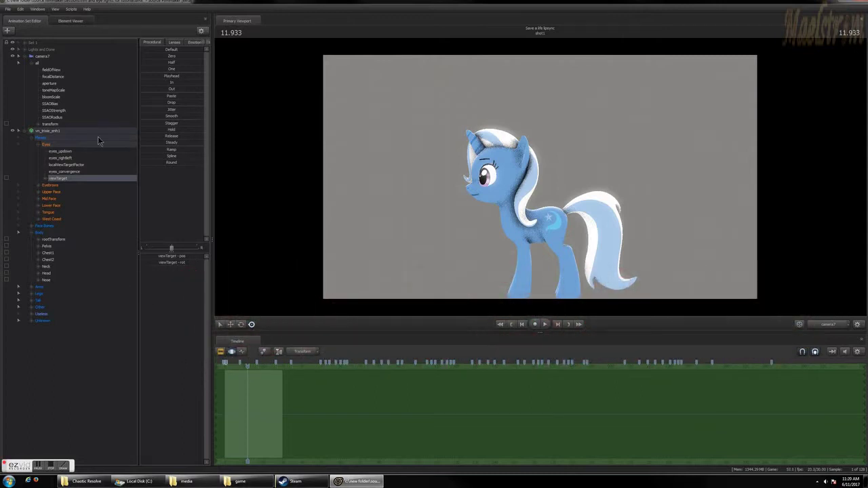
left_click(51, 124)
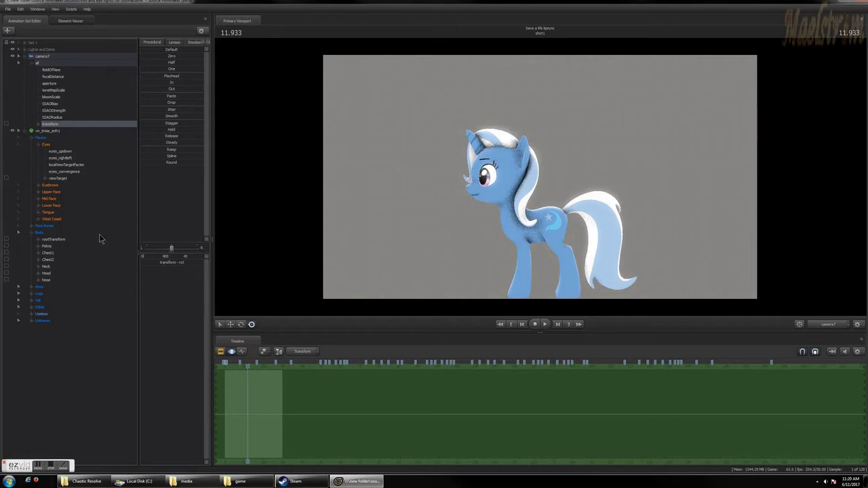
Move the Lights and Dome group to the end of the animation set list and expand Set 1
left_click(34, 49)
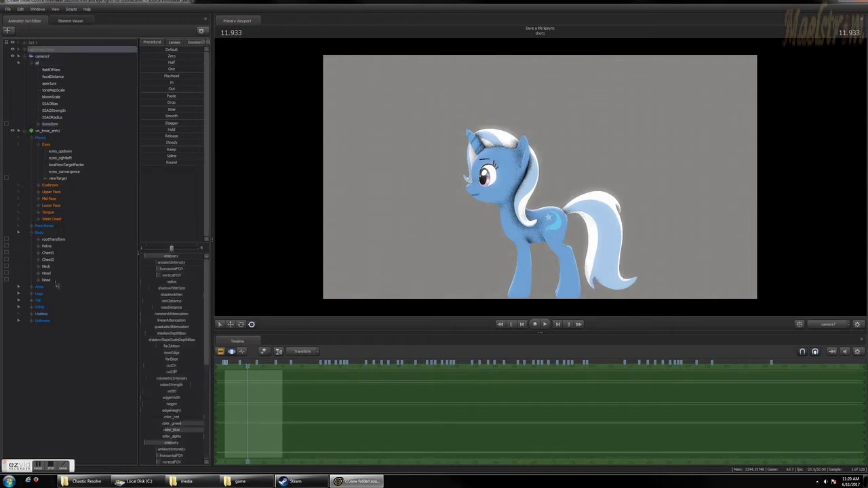
left_click_drag(44, 100, 72, 404)
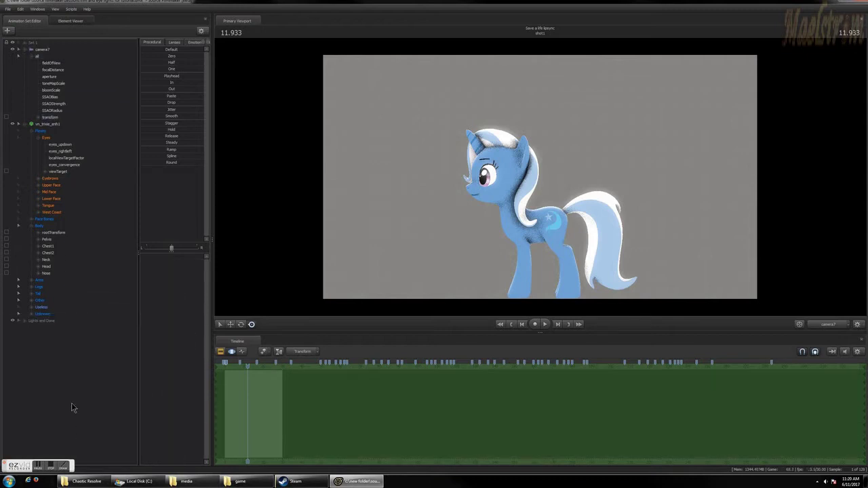
left_click(25, 46)
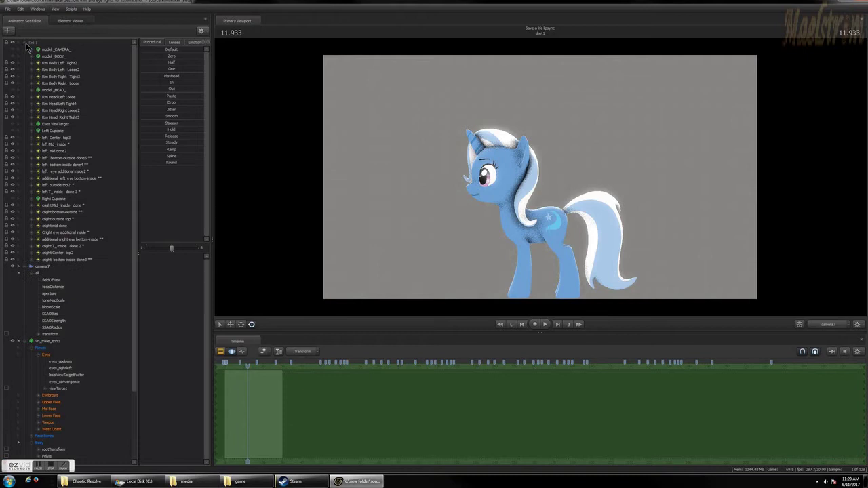
Expand the Body groups of Right Cupcake, Left Cupcake, Eyes ViewTarget, model _HEAD_, model _BODY_ and model _CAMERA_
left_click(33, 199)
left_click(39, 212)
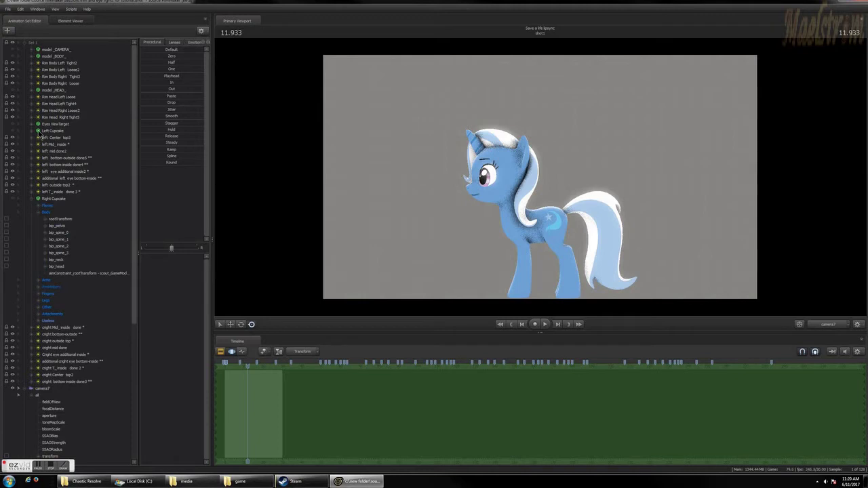
left_click(33, 131)
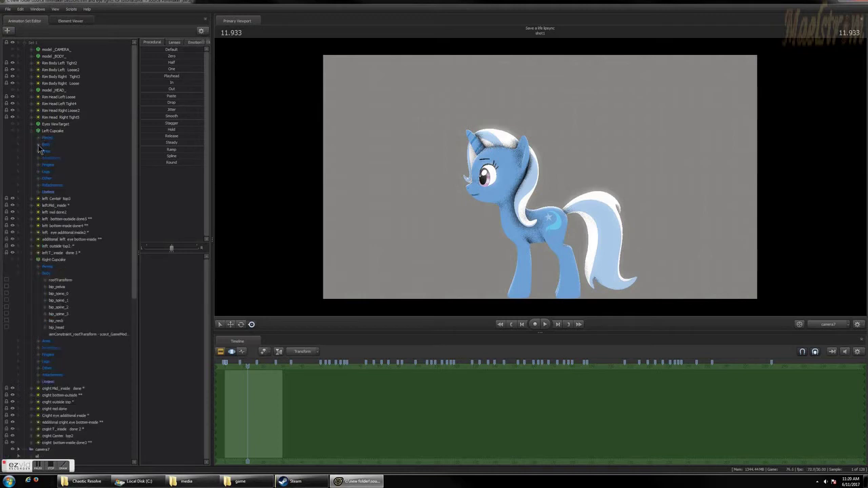
left_click(38, 145)
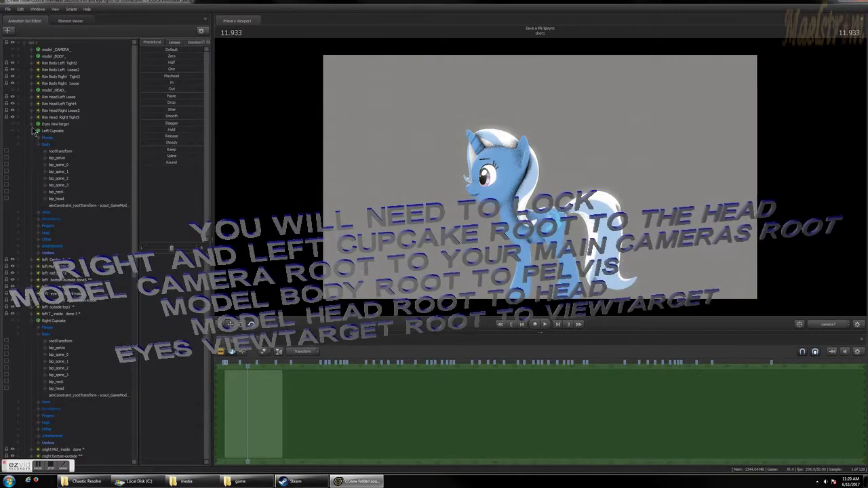
left_click(32, 125)
left_click(39, 138)
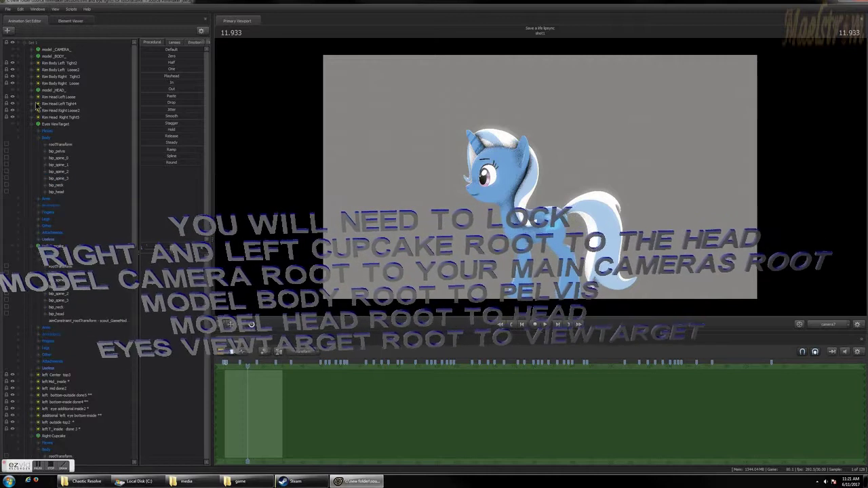
left_click(32, 91)
left_click(39, 103)
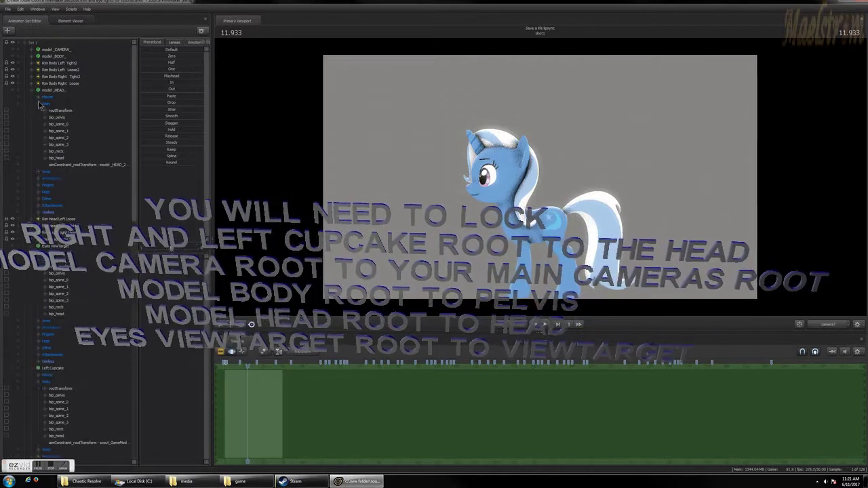
left_click(33, 56)
left_click(39, 70)
left_click(32, 49)
left_click(38, 63)
Lock the Eyes ViewTarget rootTransform to the Trixie model's viewTarget and collapse the Eyes ViewTarget set
scroll(58, 170, "down", 6)
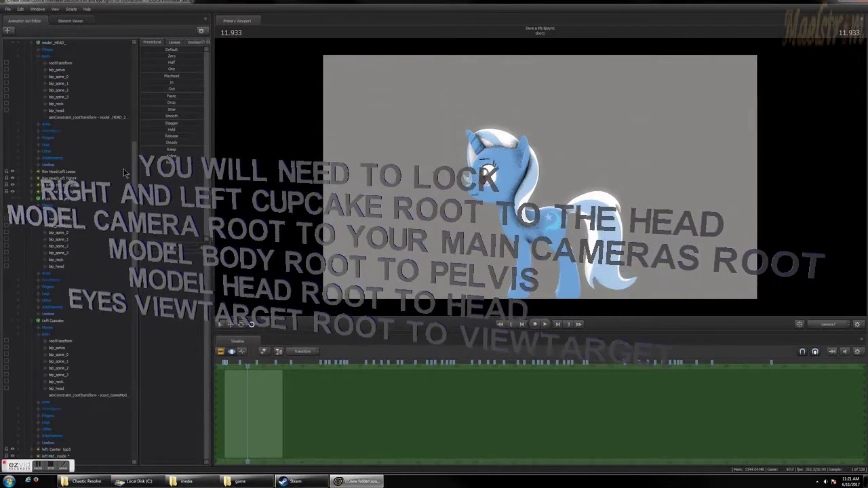
scroll(122, 400, "down", 10)
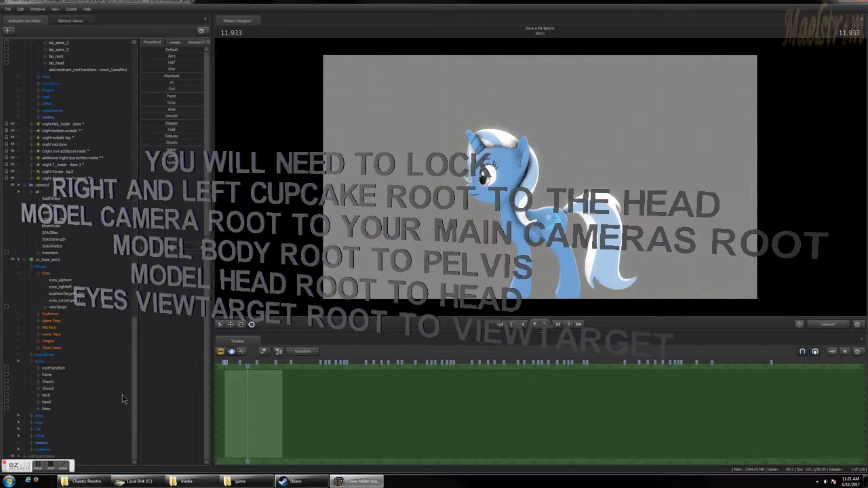
left_click(62, 308)
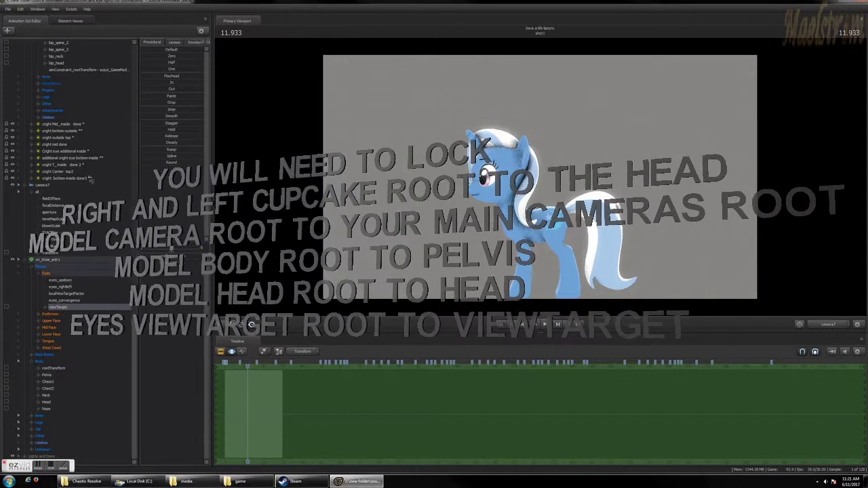
left_click_drag(89, 147, 89, 120)
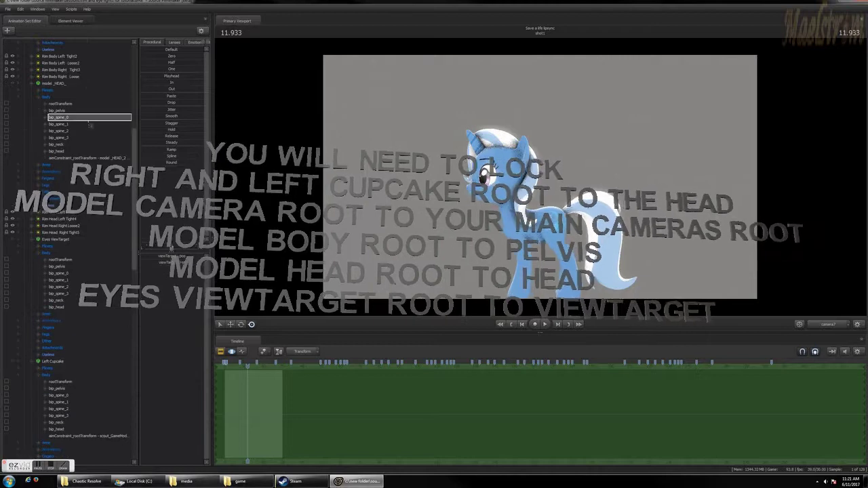
left_click_drag(99, 136, 57, 262)
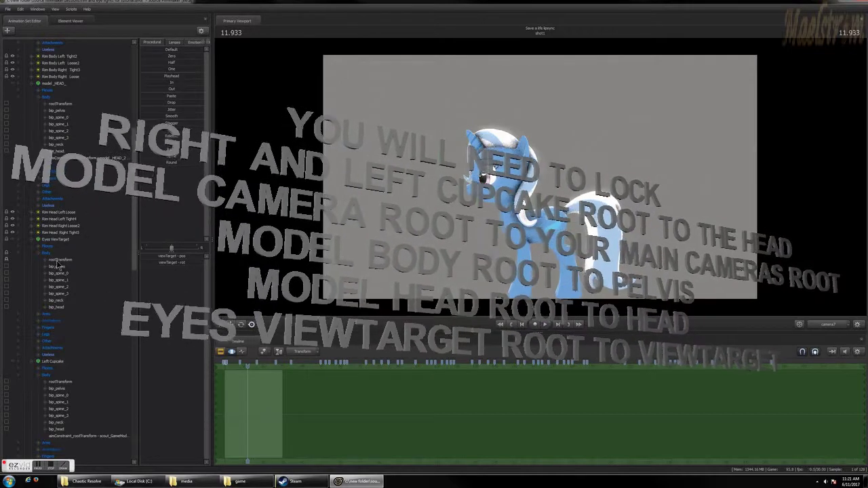
left_click(31, 234)
left_click(32, 234)
left_click(31, 240)
Lock the Right Cupcake and Left Cupcake rootTransforms to the Trixie model's Head, collapsing each cupcake set
scroll(77, 263, "down", 5)
scroll(82, 248, "down", 15)
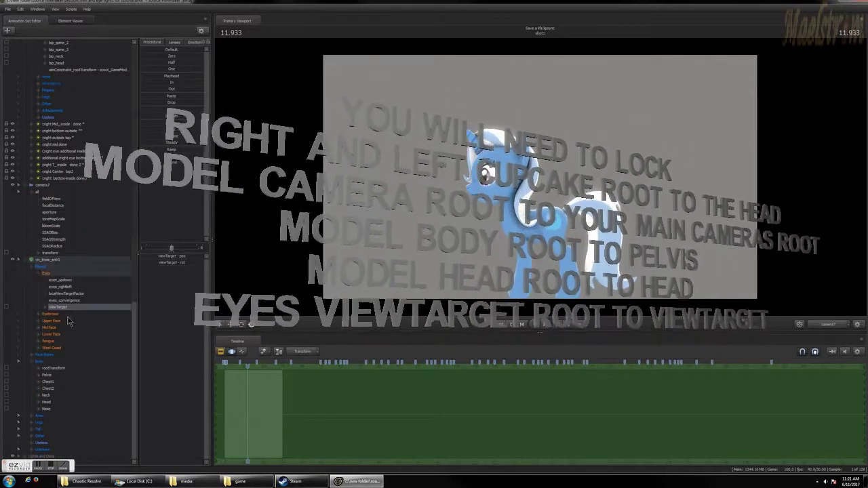
left_click(33, 270)
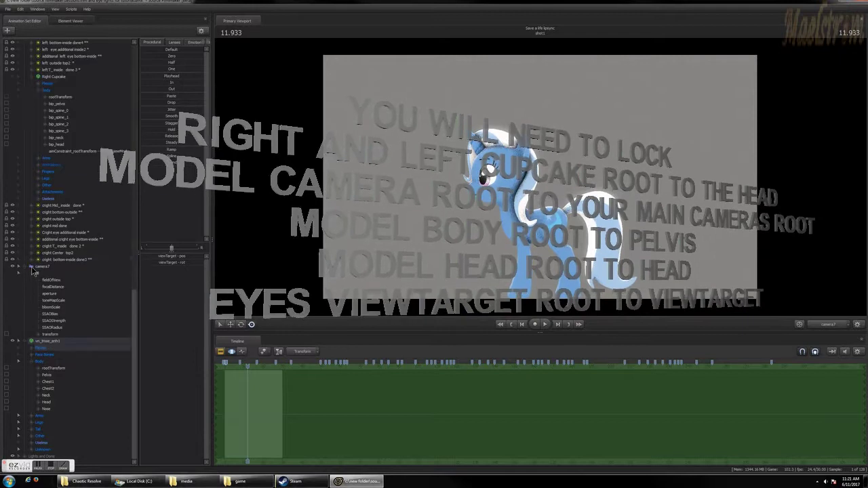
left_click(53, 369)
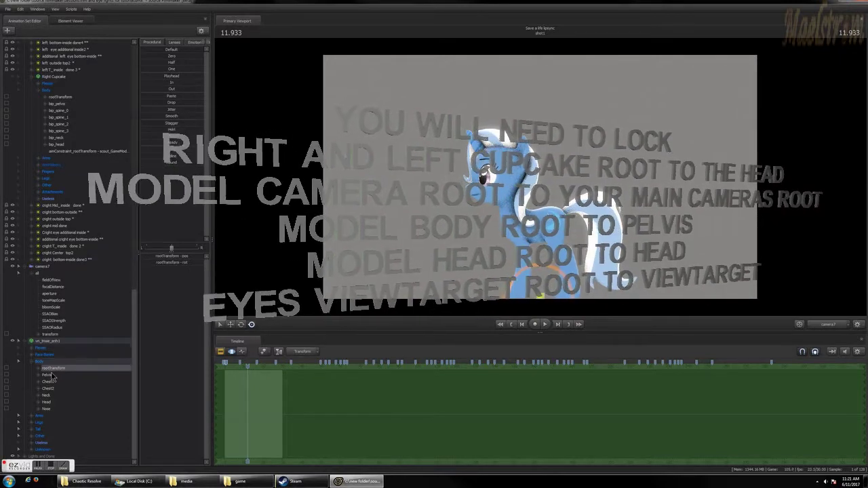
left_click(51, 375)
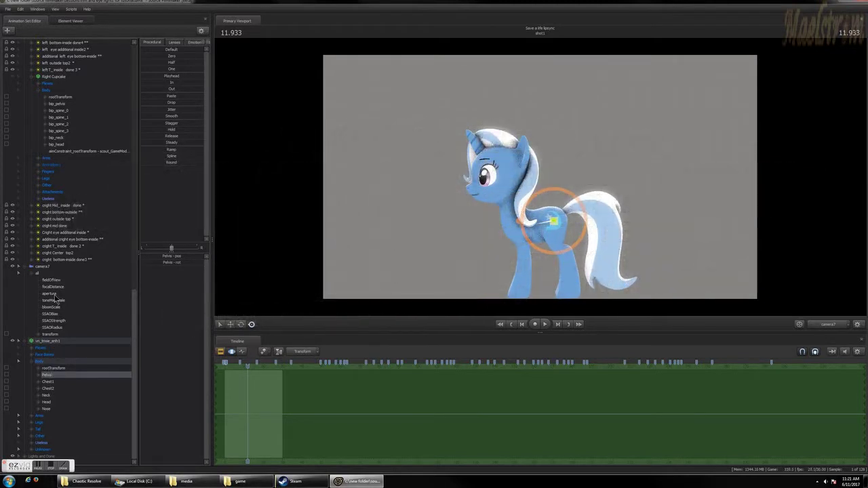
left_click(48, 402)
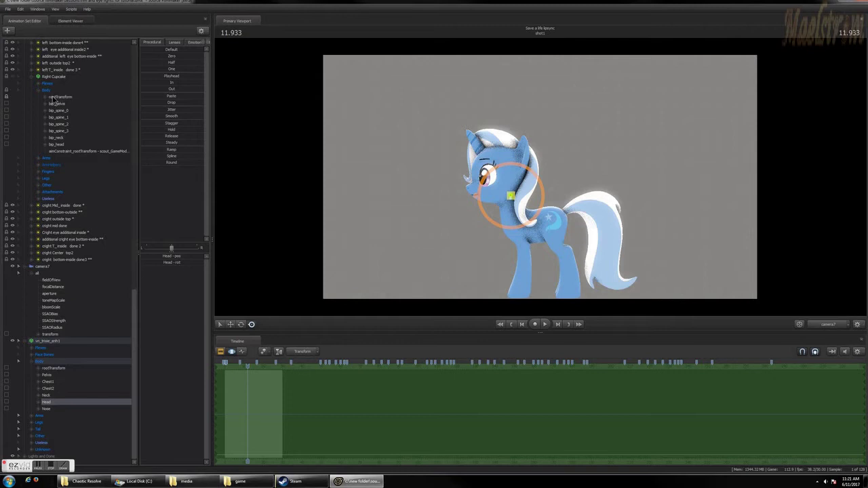
left_click(31, 77)
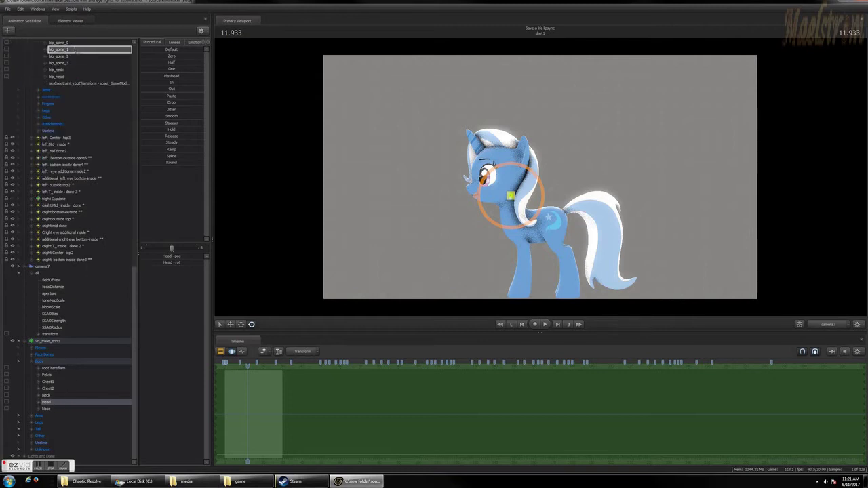
scroll(80, 84, "up", 7)
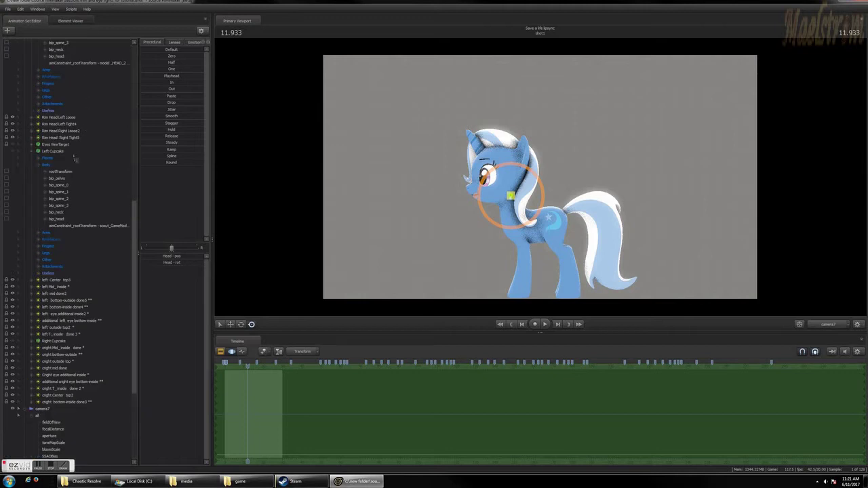
left_click(32, 155)
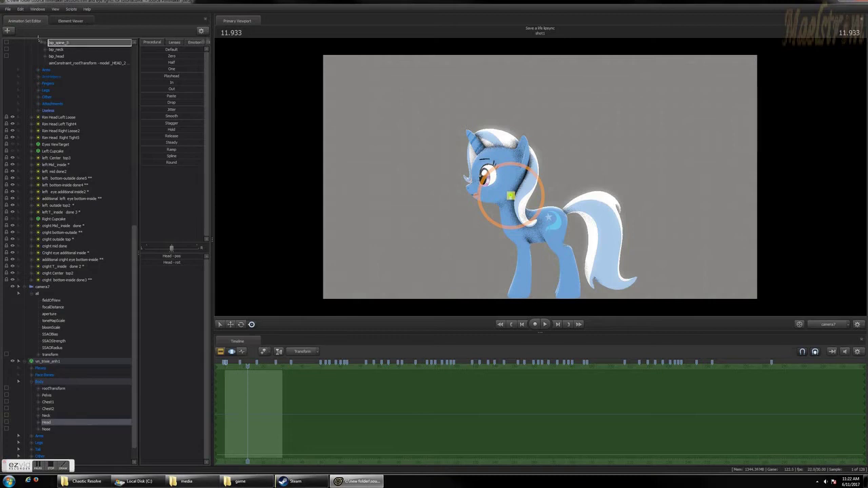
Lock the model _HEAD_ rootTransform to the Trixie model's Head and collapse the model _HEAD_ set
scroll(84, 42, "up", 5)
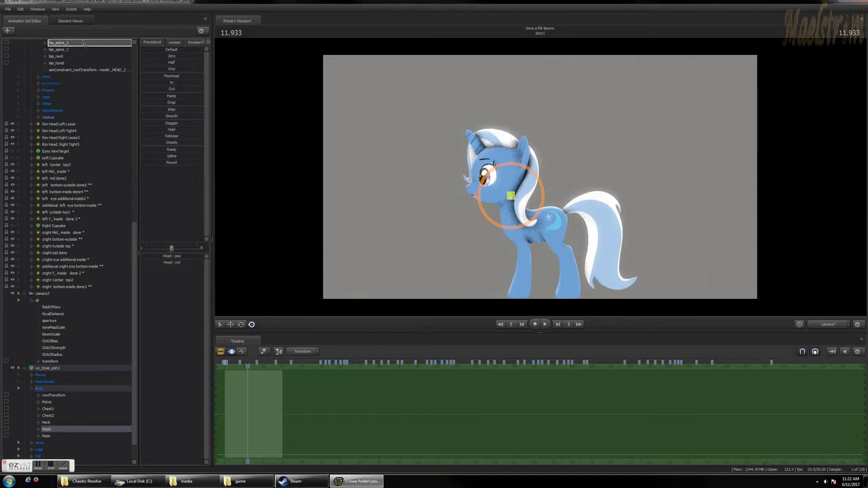
scroll(84, 42, "up", 9)
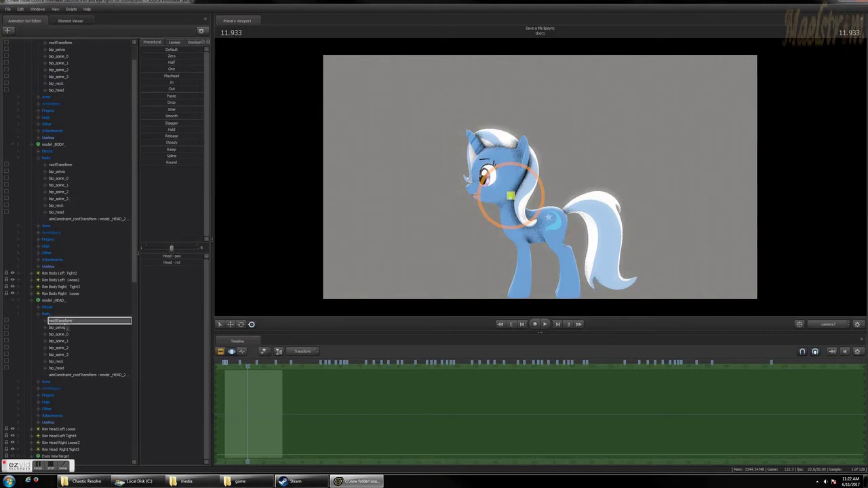
left_click(32, 302)
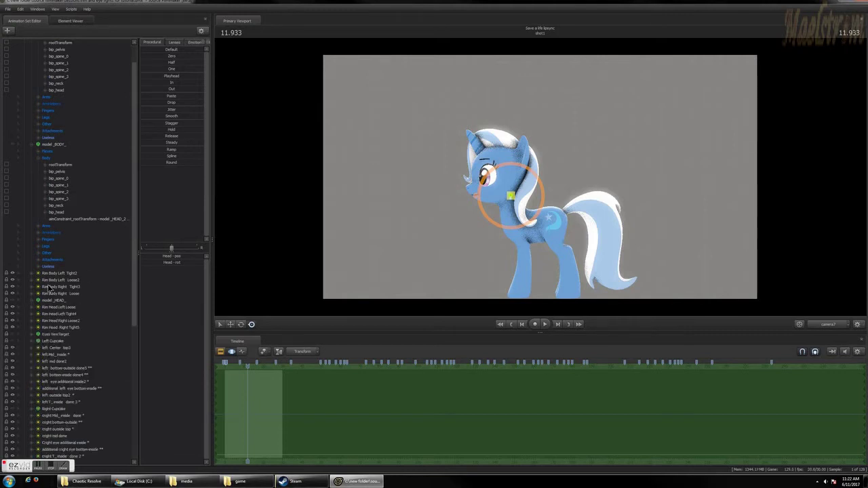
Lock the model _BODY_ rootTransform to the Trixie model's Pelvis and collapse the model _BODY_ set
scroll(77, 341, "down", 5)
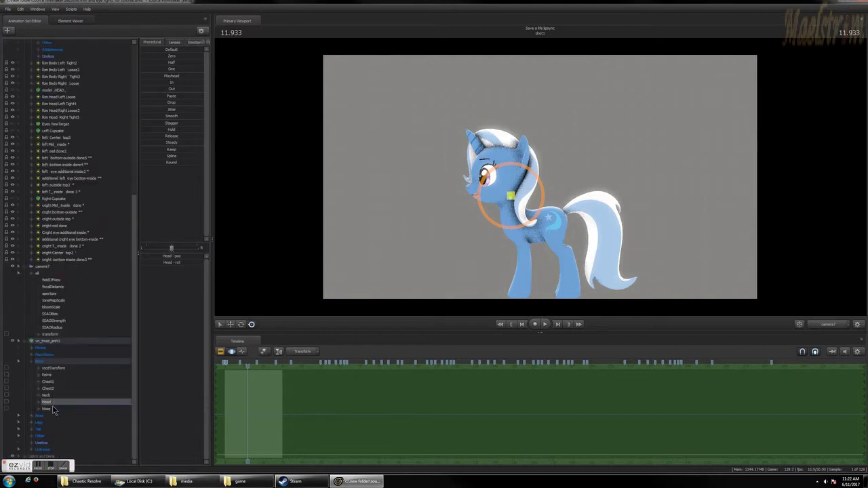
left_click(49, 377)
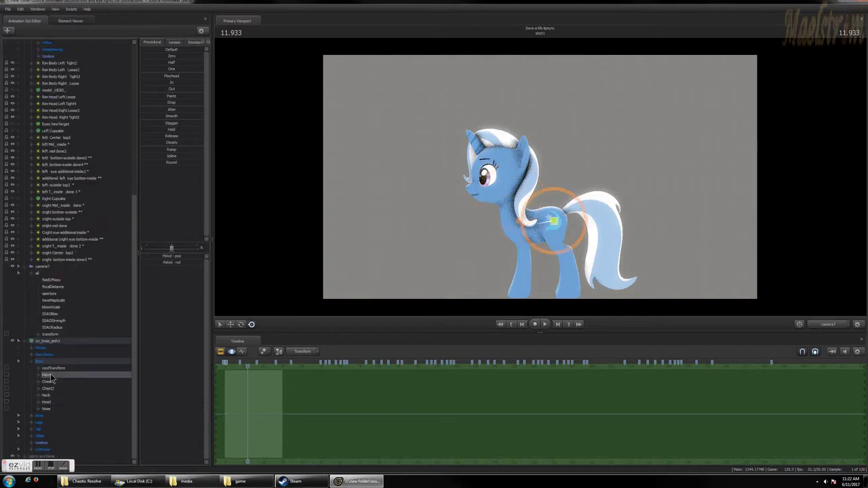
scroll(82, 55, "up", 5)
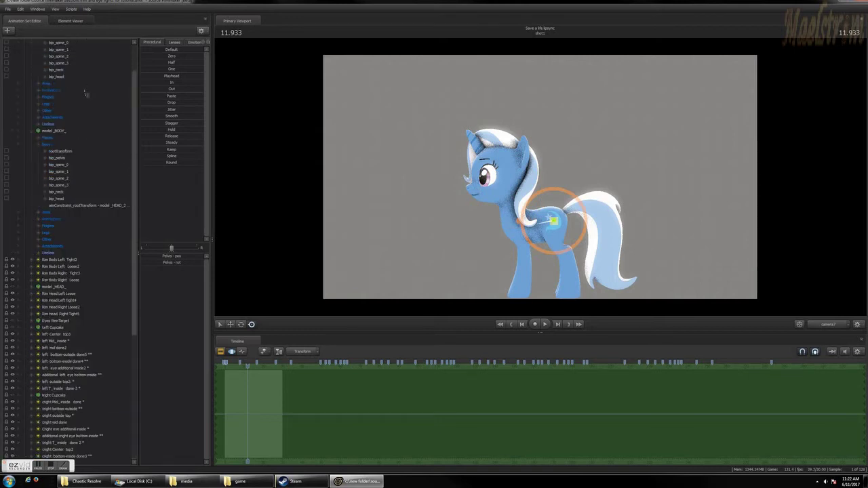
left_click(67, 151)
left_click(6, 151)
left_click(32, 131)
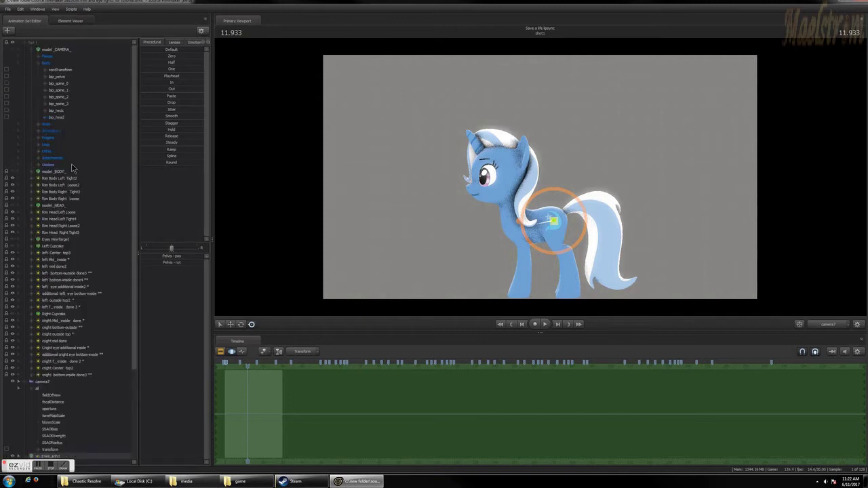
Lock the model _CAMERA_ rootTransform to camera7's transform and collapse the model _CAMERA_ set, Set 1 and camera7
scroll(74, 158, "down", 5)
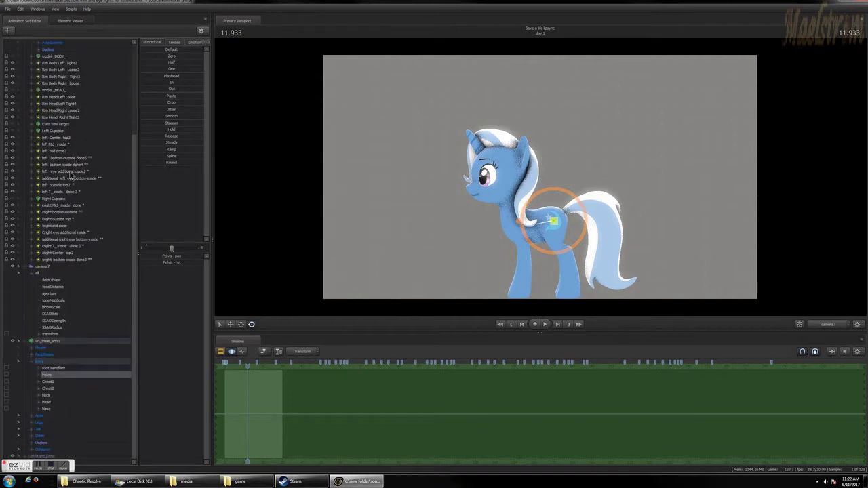
left_click(50, 335)
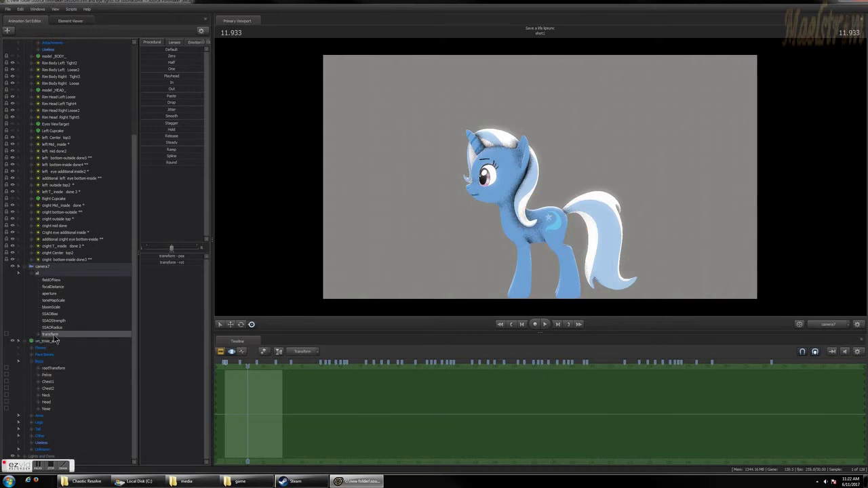
scroll(66, 43, "up", 5)
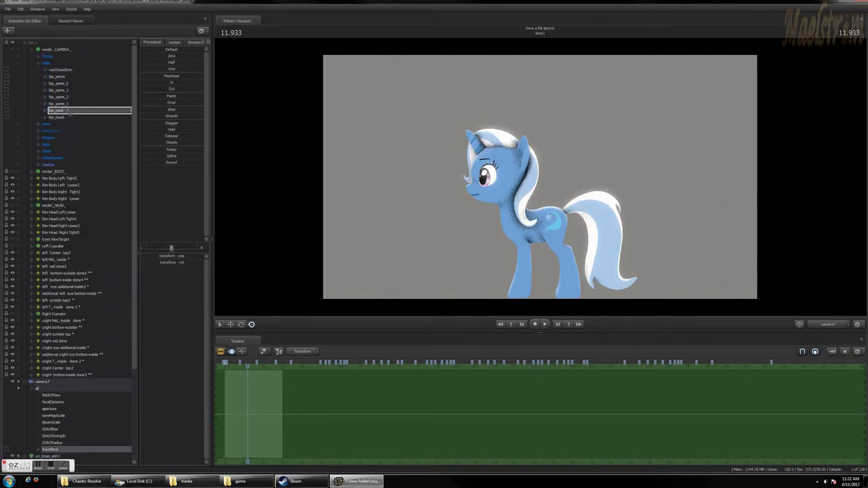
left_click(31, 49)
left_click(25, 50)
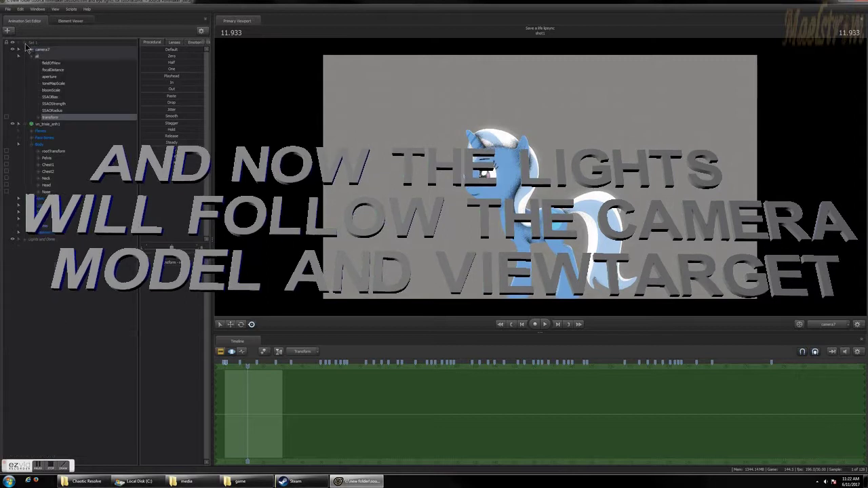
left_click(25, 51)
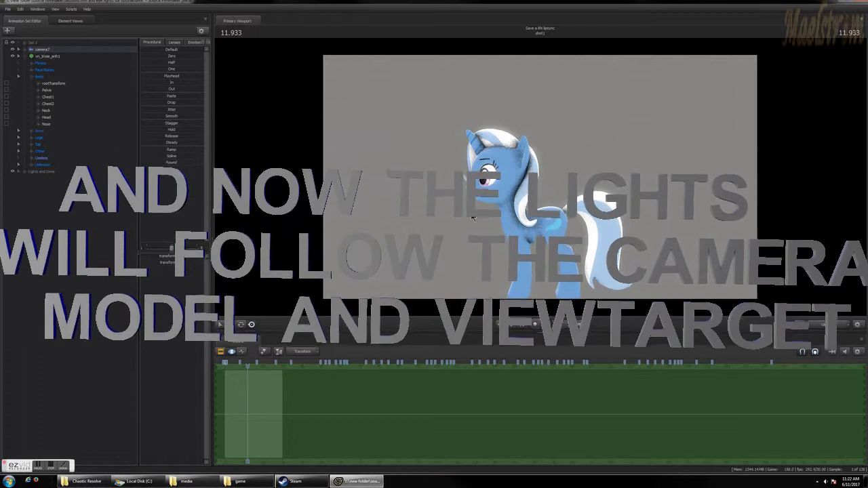
Remove the grey background from the viewport scene and fly camera7 around to frame Trixie from the front
right_click(560, 185)
left_click(580, 204)
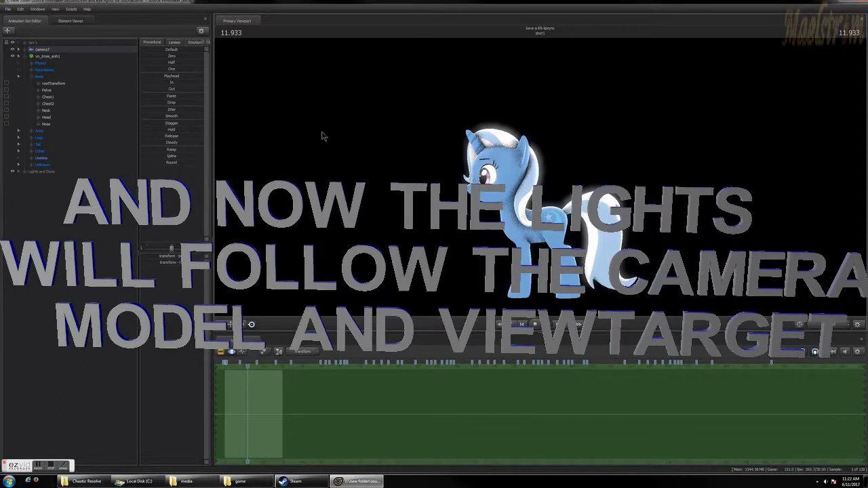
left_click(53, 52)
left_click_drag(462, 227, 848, 256)
key("a")
key("w")
key("w")
key("d")
key("s")
key("s")
key("a")
key("w")
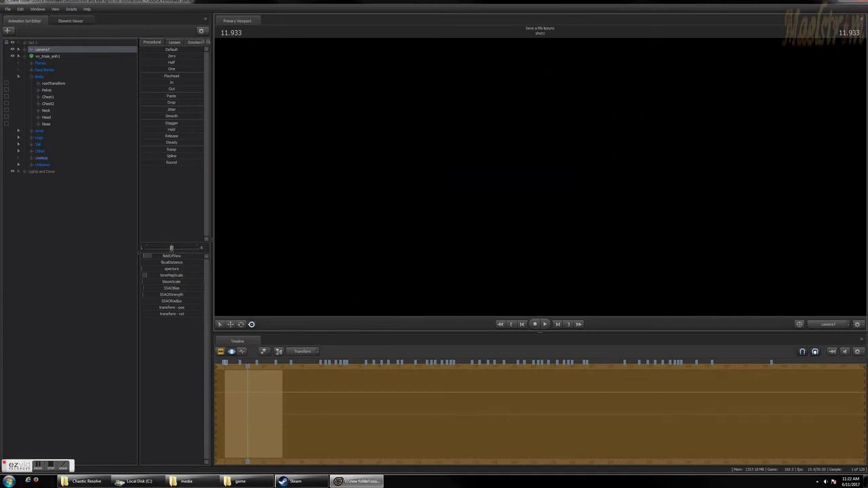
left_click_drag(848, 256, 830, 252)
key("w")
key("w")
left_click_drag(512, 179, 529, 179)
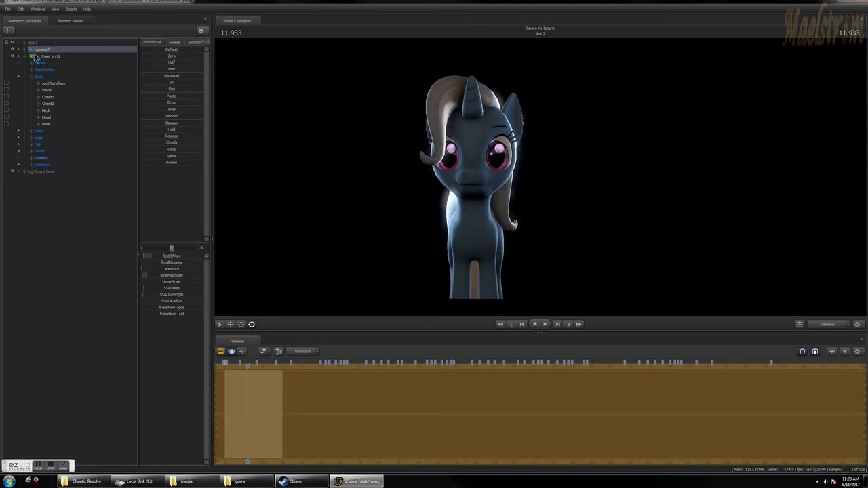
Group the sets from Rim Body Left Tight2 through Rim Head Right Tight5 in Set 1, hide that group and collapse Set 1
left_click(26, 47)
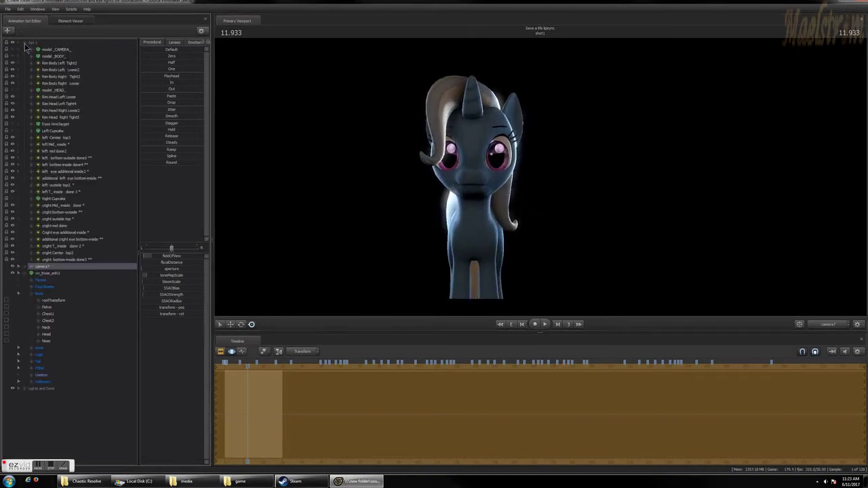
left_click(55, 63)
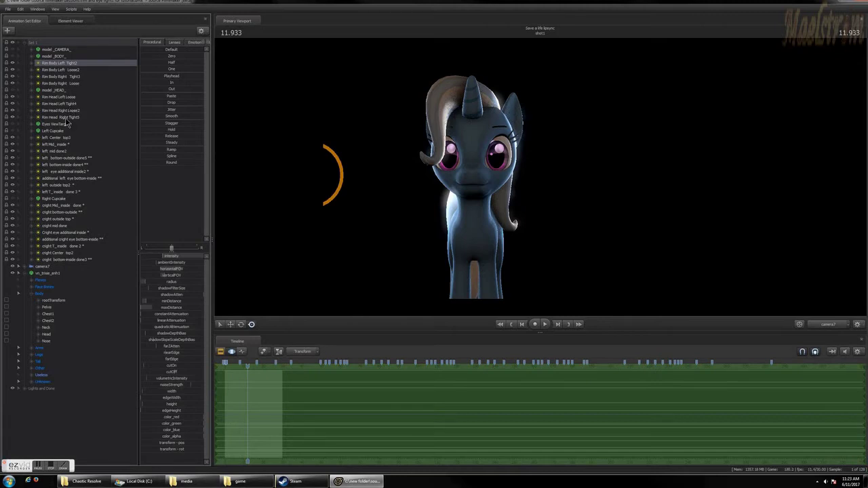
left_click(66, 118, "shift")
right_click(68, 120)
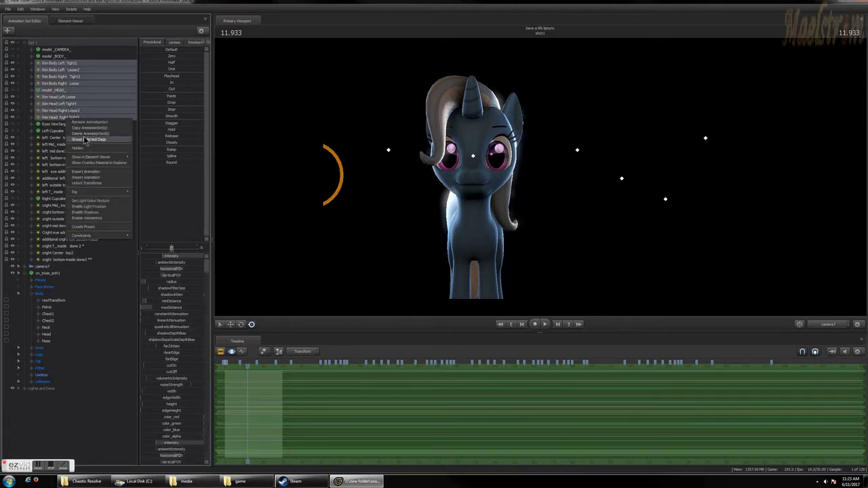
left_click(84, 139)
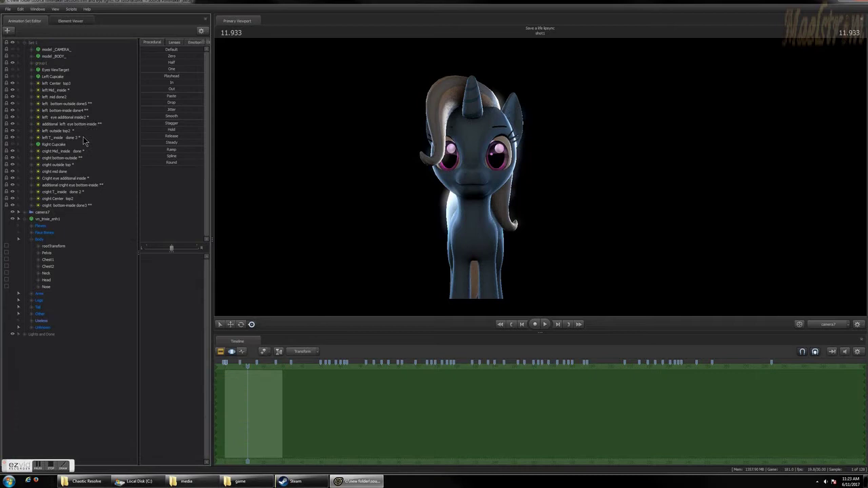
left_click(12, 63)
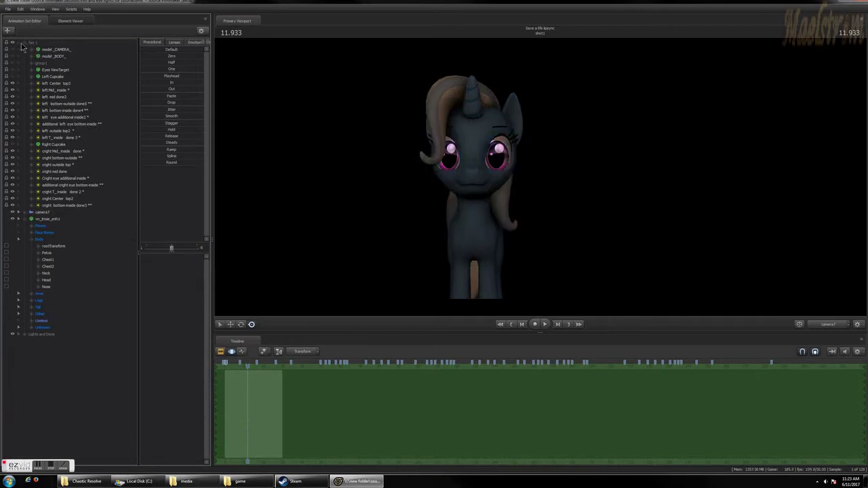
left_click(24, 45)
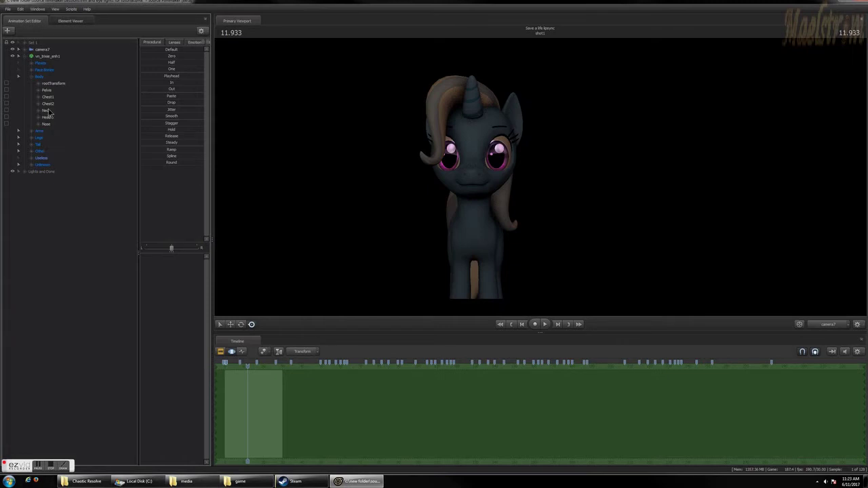
Move the viewTarget control from Trixie's Eyes flexes to a point in front of her chest
left_click(32, 64)
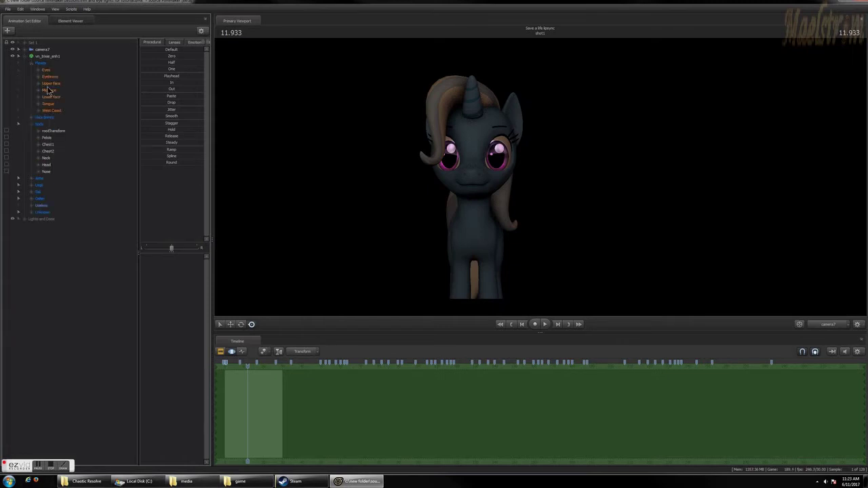
left_click(38, 70)
left_click(63, 104)
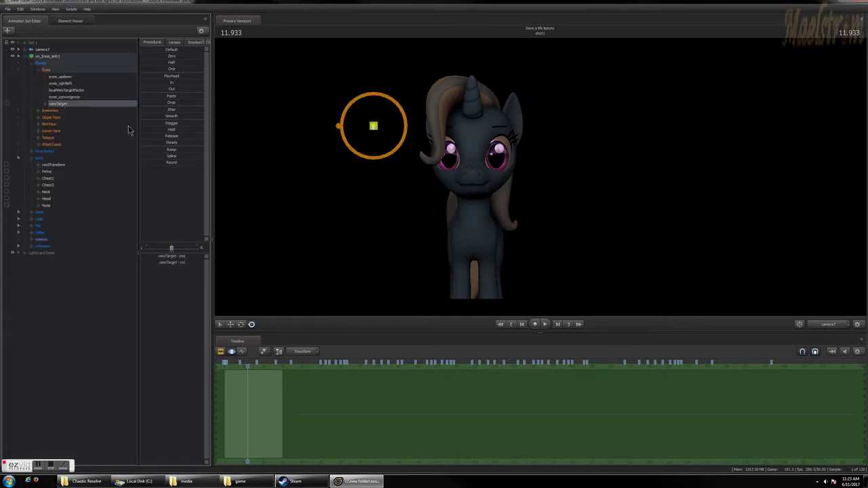
key("w")
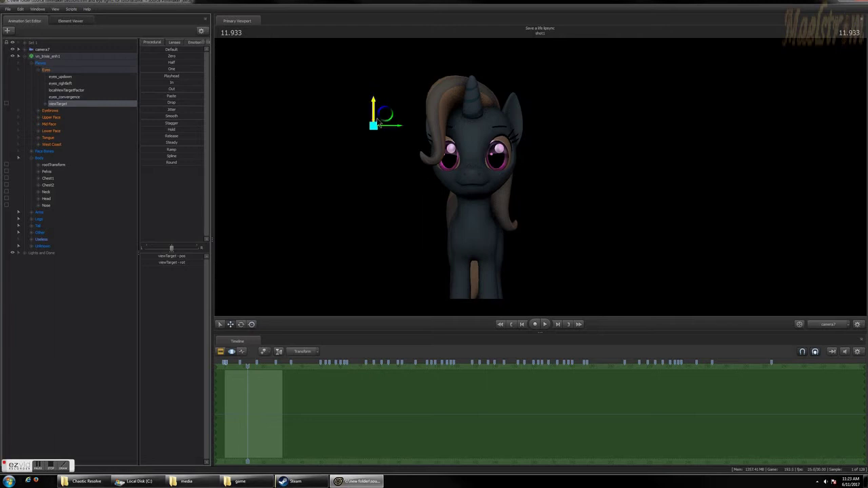
left_click_drag(385, 127, 499, 206)
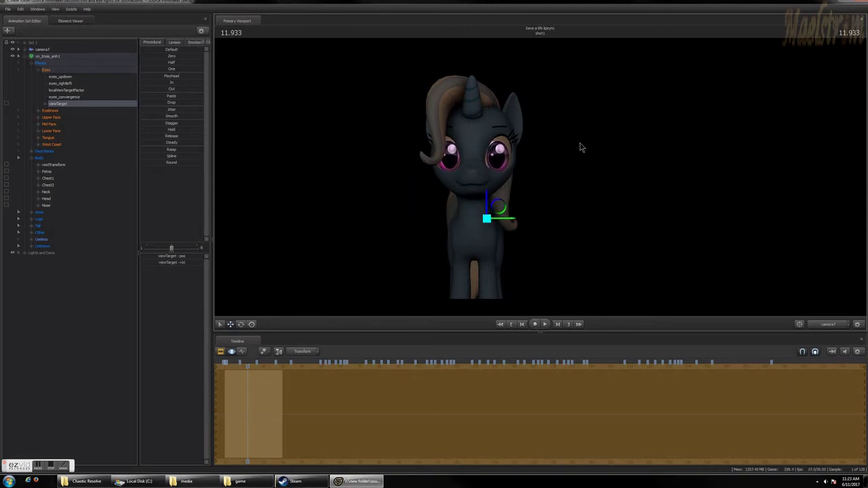
Switch the viewport from camera7 to the work camera and back it away from Trixie
left_click(849, 327)
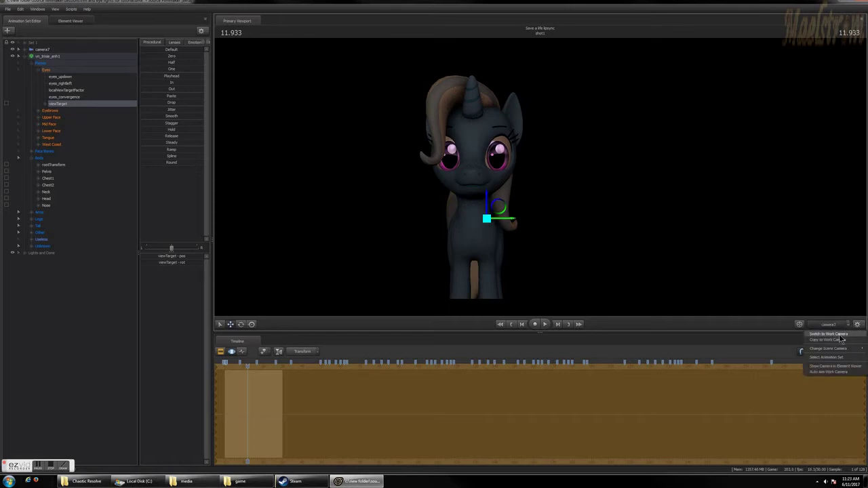
left_click(840, 339)
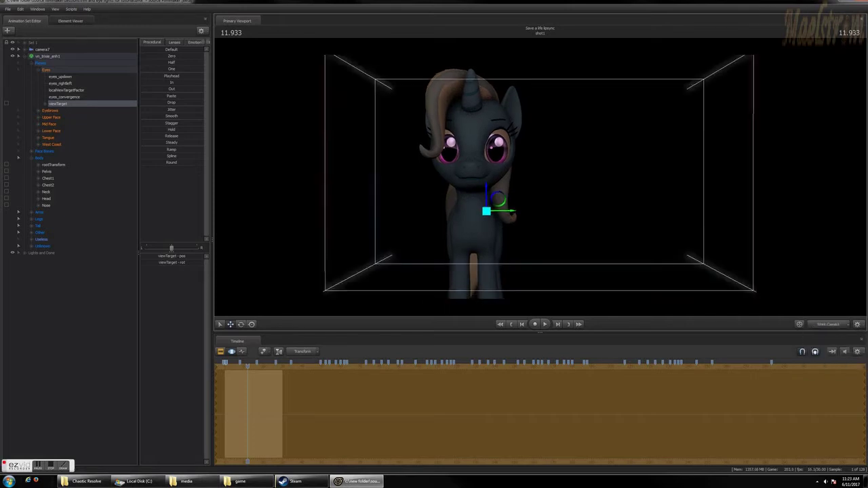
key("s")
Try moving the viewTarget to different places around Trixie to steer her gaze, and undo the last move
left_click_drag(547, 195, 207, 153)
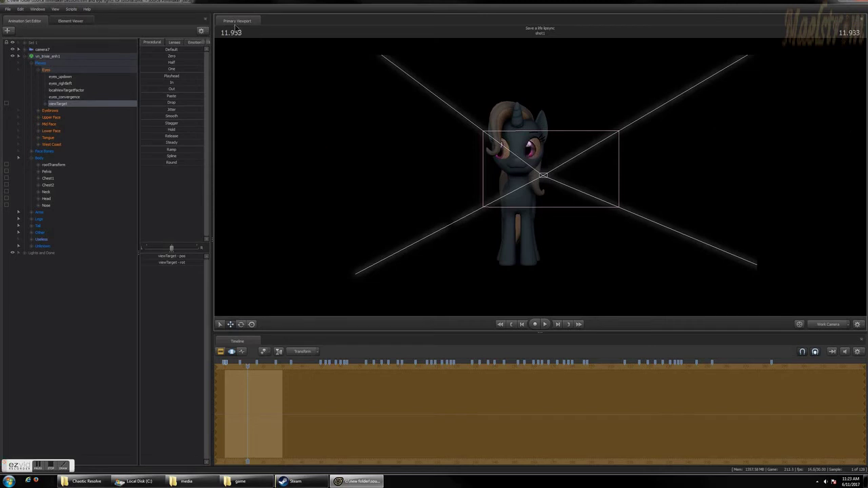
left_click_drag(235, 25, 466, 30)
left_click_drag(539, 49, 550, 127)
key("ctrl+z")
Try adjusting Trixie's eyes_updown and eyes_rightleft controls to test how the eye lights respond
left_click(59, 76)
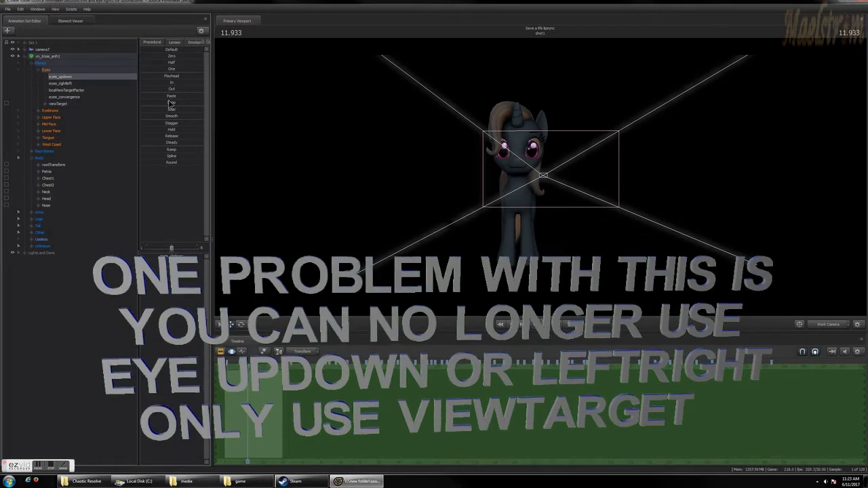
left_click_drag(172, 258, 192, 258)
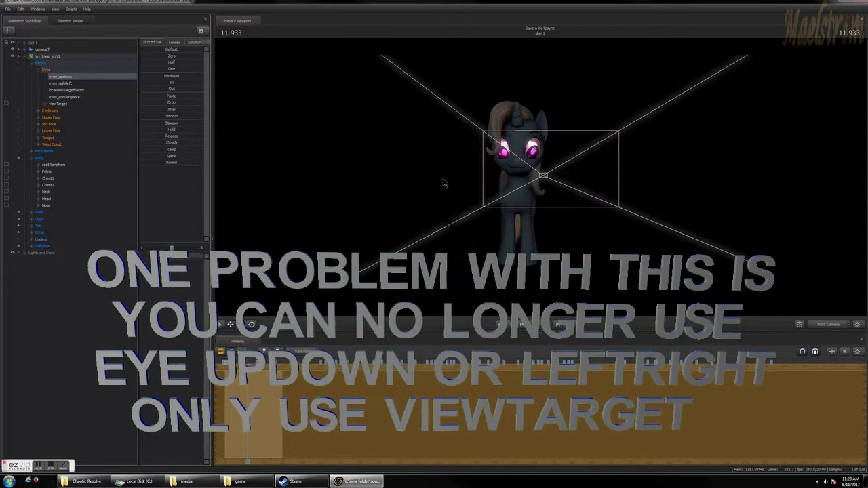
left_click(68, 84)
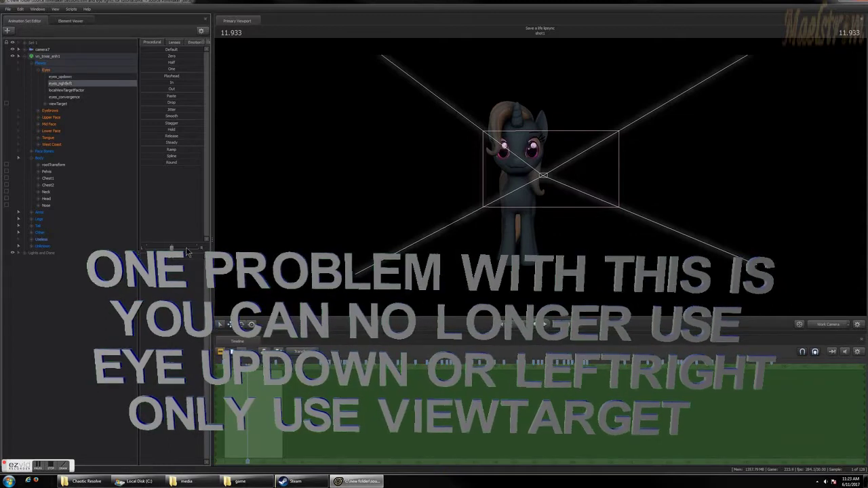
left_click_drag(172, 258, 176, 258)
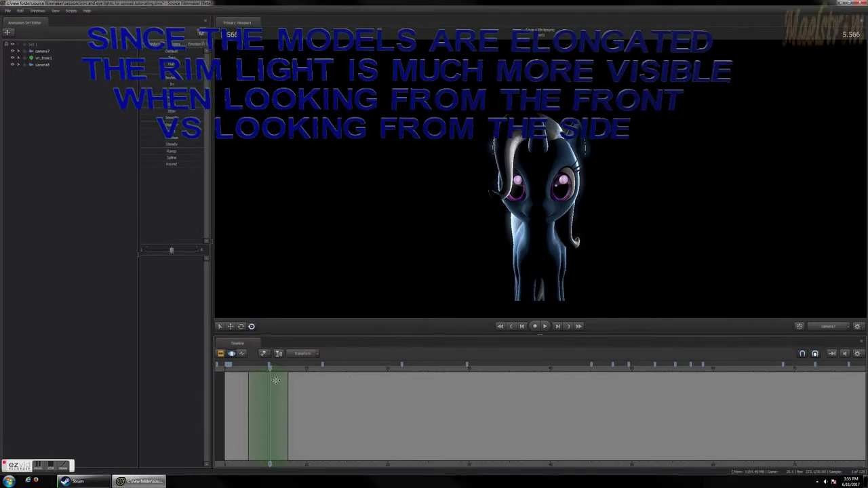
mouse_move(269, 370)
left_mouse_down()
mouse_move(250, 368)
mouse_move(269, 370)
left_mouse_up()
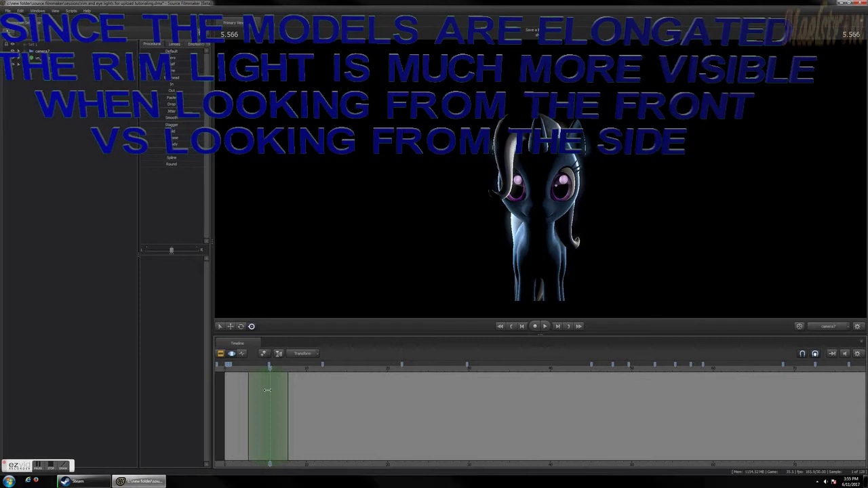
mouse_move(270, 388)
left_mouse_down()
mouse_move(247, 387)
mouse_move(295, 389)
left_mouse_up()
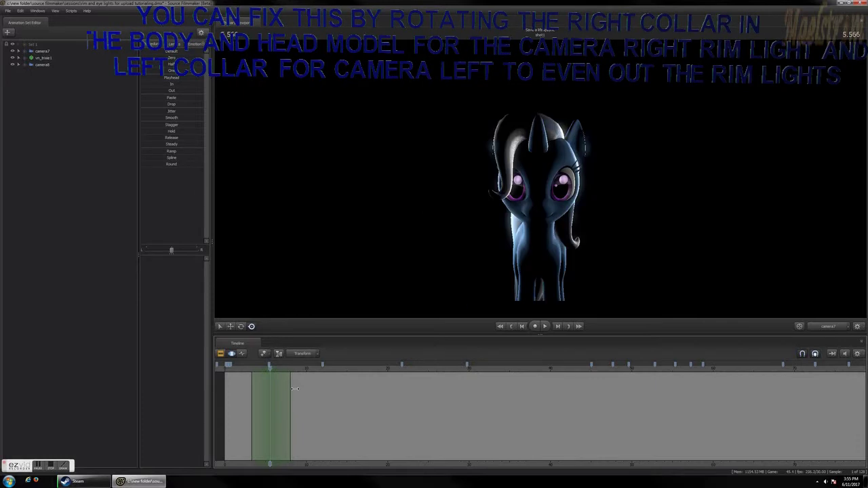
Expand Set 1 and show the Arms bones of both model _BODY_ and model _HEAD_
left_click(29, 50)
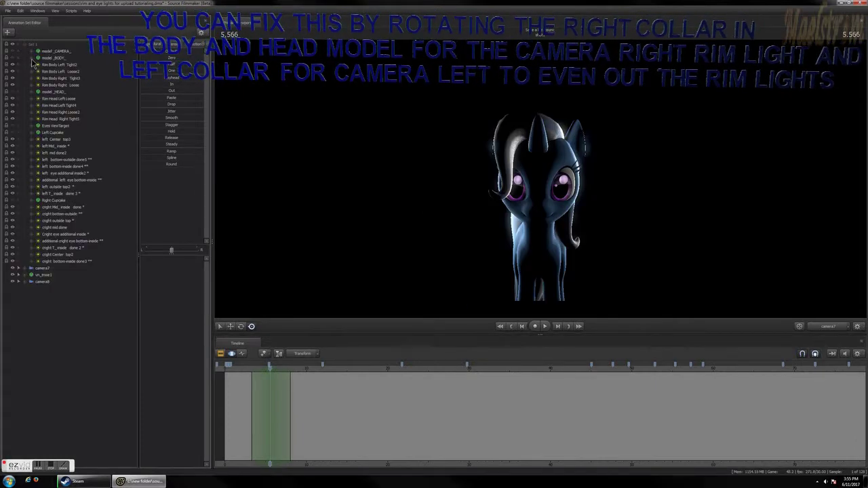
left_click(31, 58)
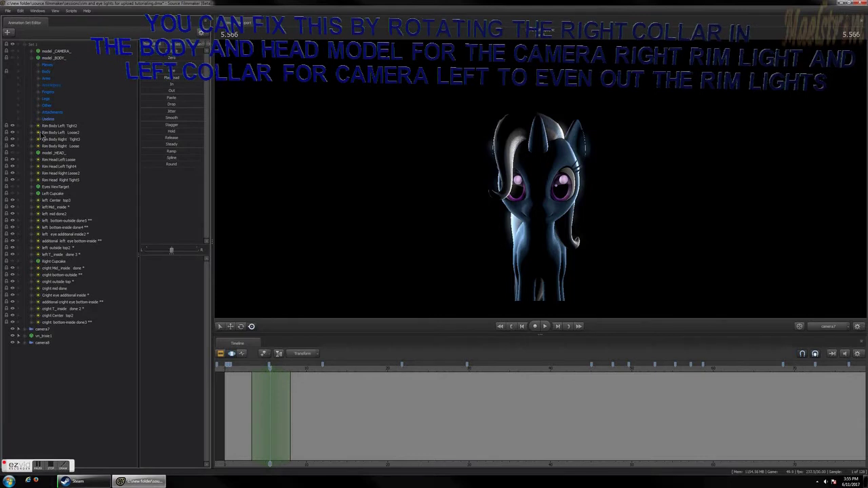
left_click(38, 79)
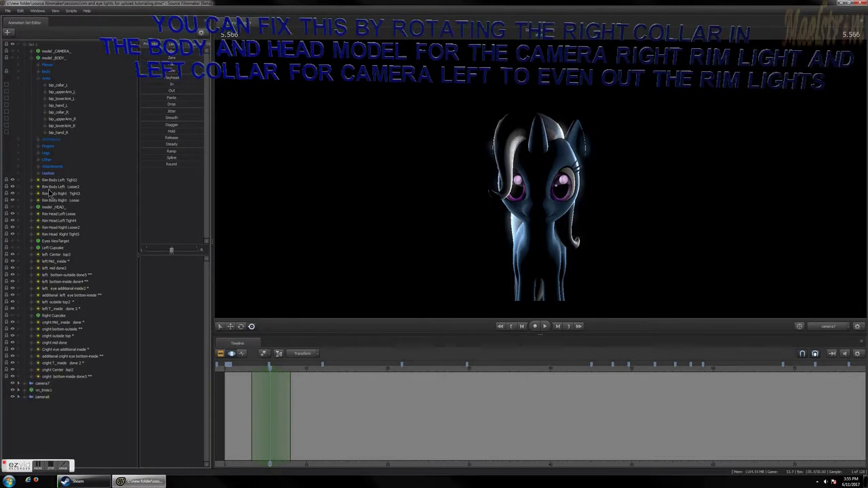
left_click(32, 207)
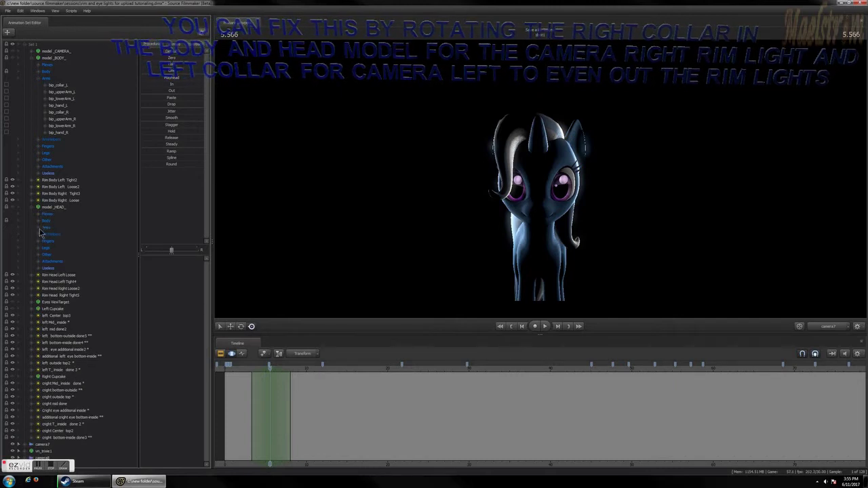
left_click(39, 230)
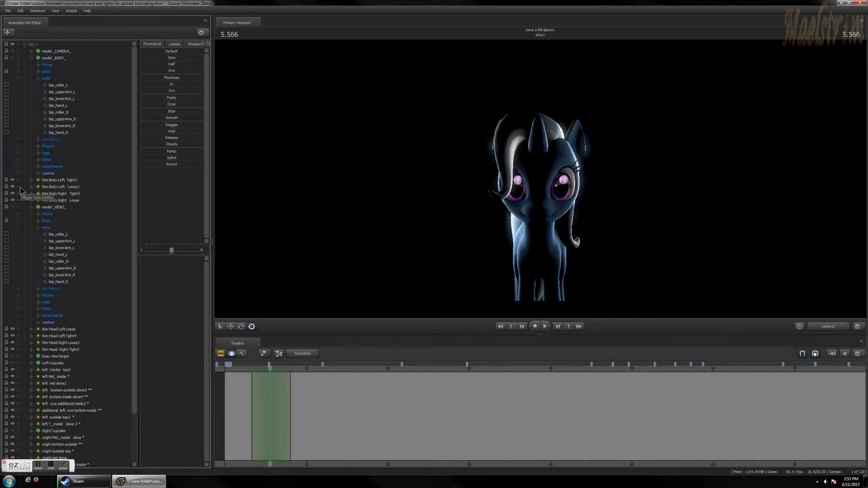
Hide the Rim Body Right Tight3, Rim Body Right Loose, Rim Head Right Loose2 and Rim Head Right Tight5 lights
left_click(15, 201)
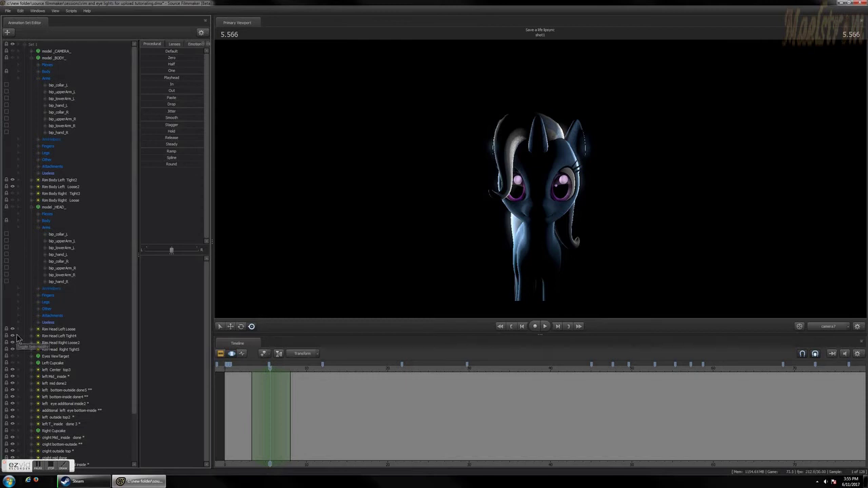
left_click(13, 350)
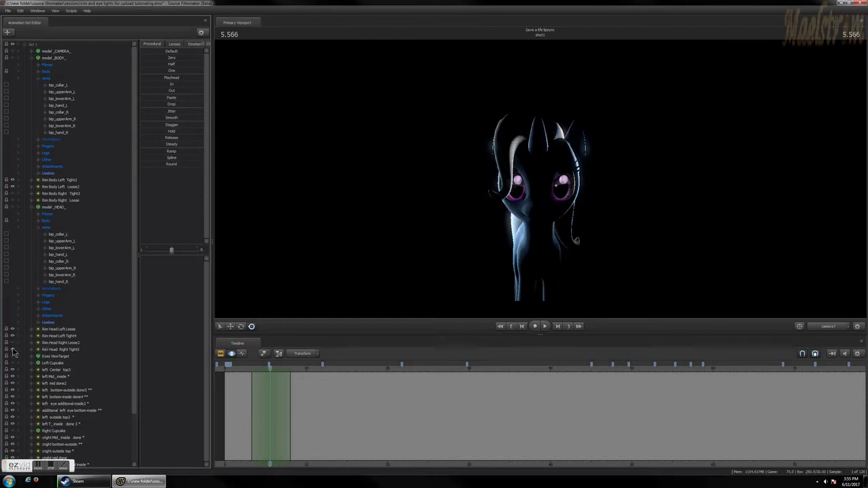
left_click(13, 349)
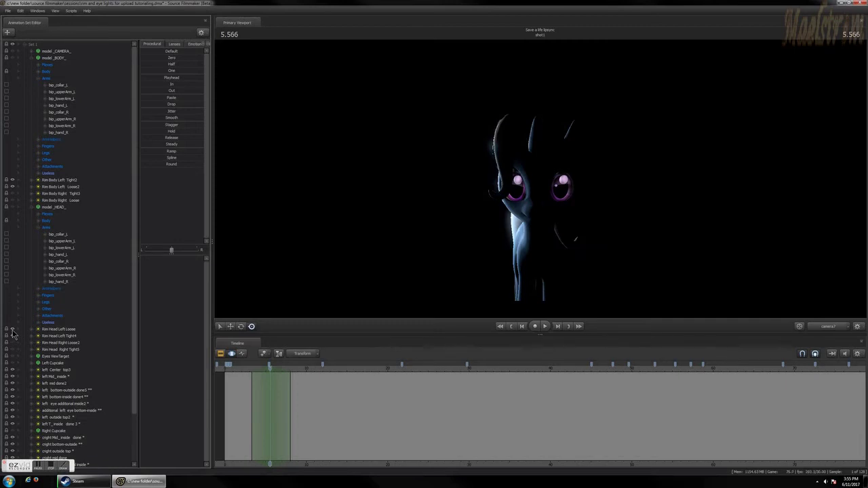
Hide the Rim Head Left Loose and Rim Body Left Loose2 lights
left_click(12, 330)
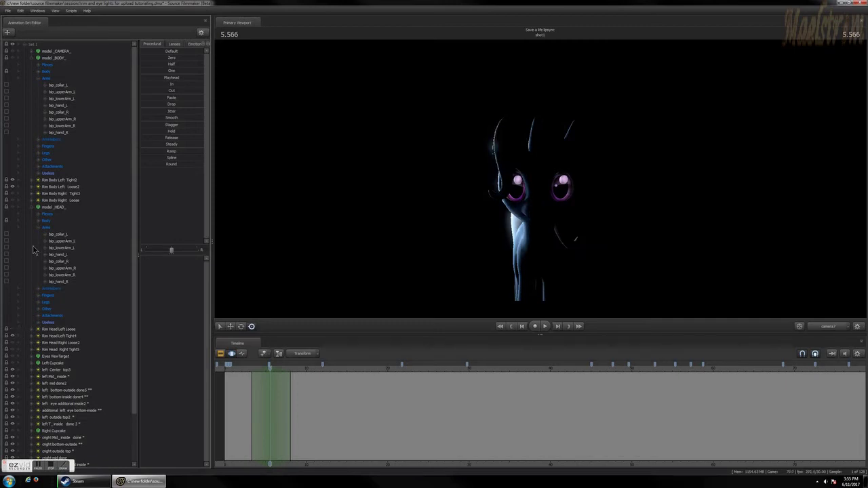
left_click(13, 187)
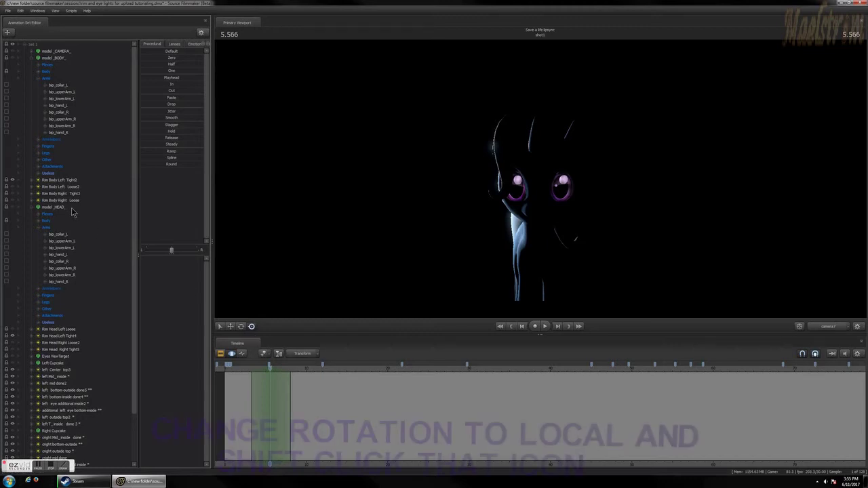
Set the rotation manipulation to local and rotate bip_collar_L of both model _BODY_ and model _HEAD_ to thin the left rim light around 5.566
left_click(66, 86)
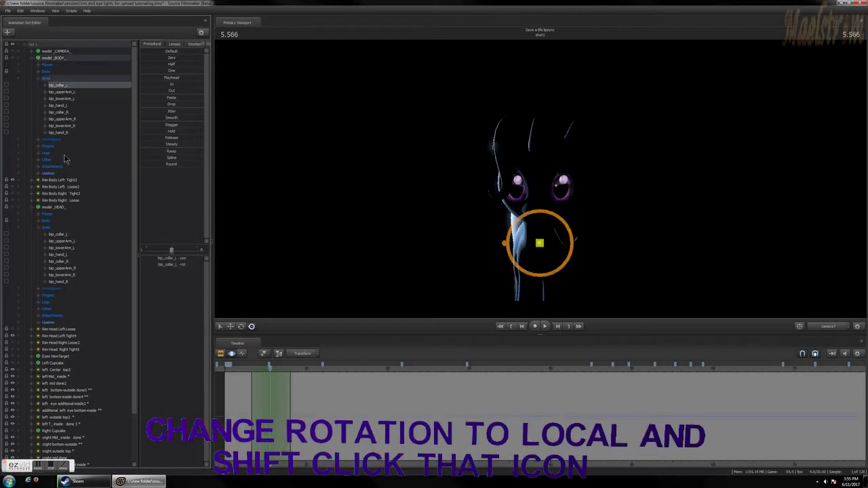
left_click(63, 235, "ctrl")
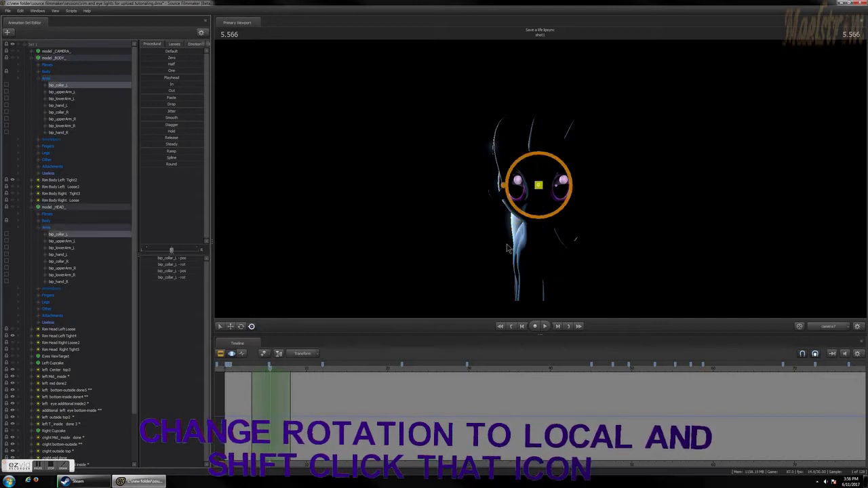
right_click(527, 185)
mouse_move(542, 198)
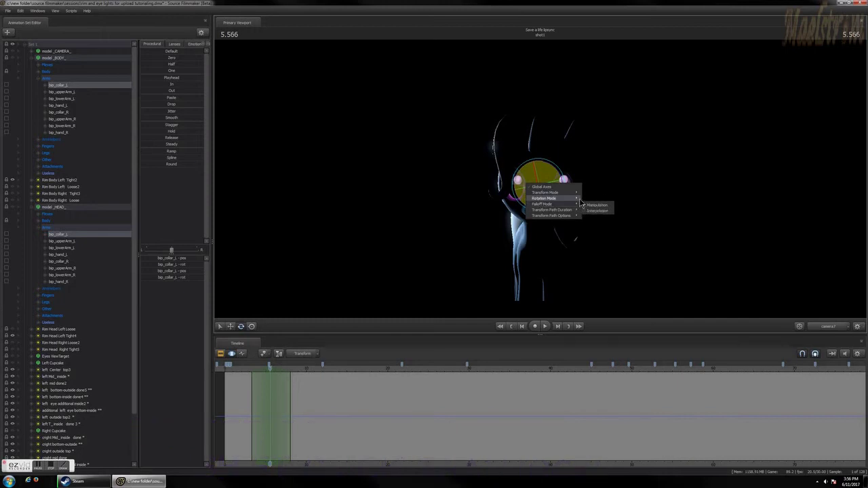
left_click(590, 205)
left_click(241, 327)
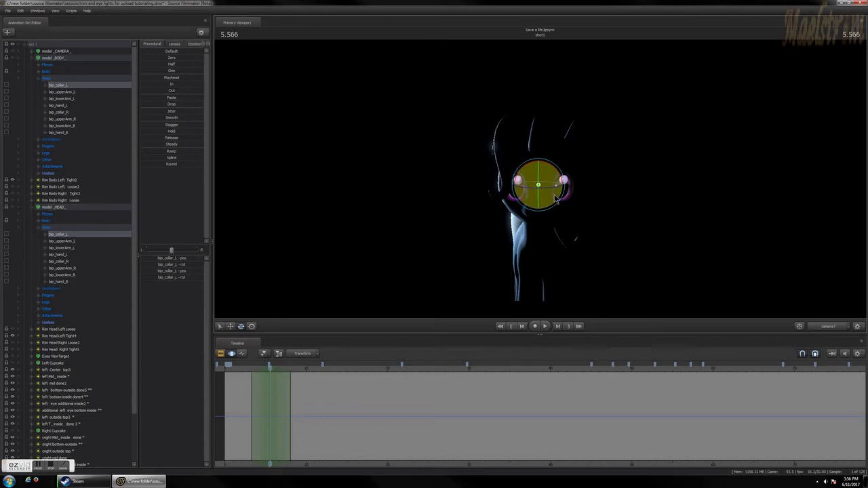
left_click_drag(553, 188, 541, 191)
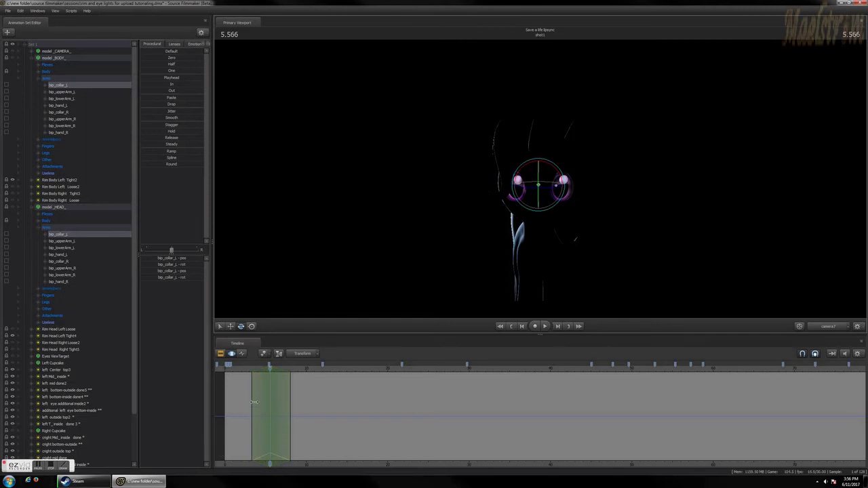
Place a time selection over roughly the first 3.5 seconds and rotate both bip_collar_L bones at 0.400 to even out the left rim light
left_click(229, 392)
left_click_drag(230, 391, 228, 391)
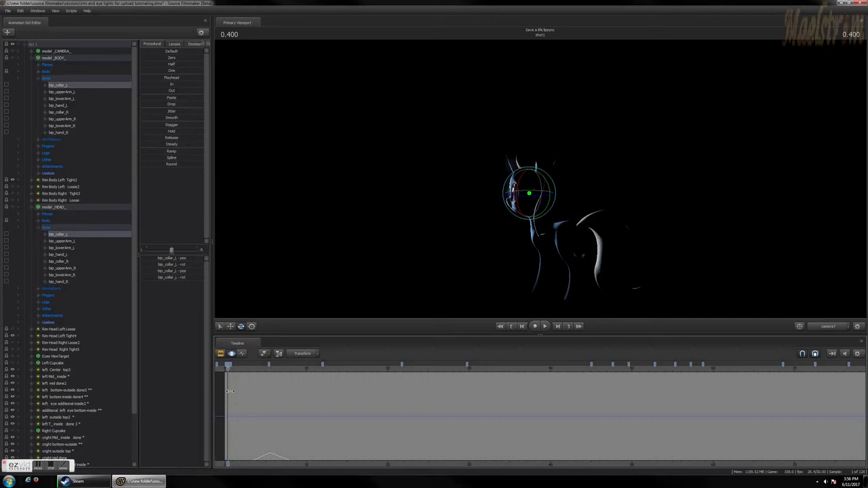
mouse_move(232, 392)
left_mouse_down()
mouse_move(254, 397)
mouse_move(230, 403)
left_mouse_up()
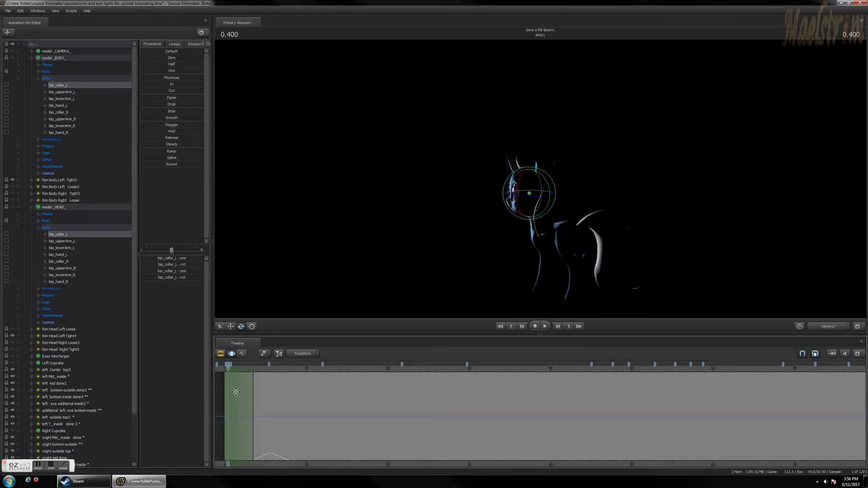
left_click_drag(541, 196, 538, 196)
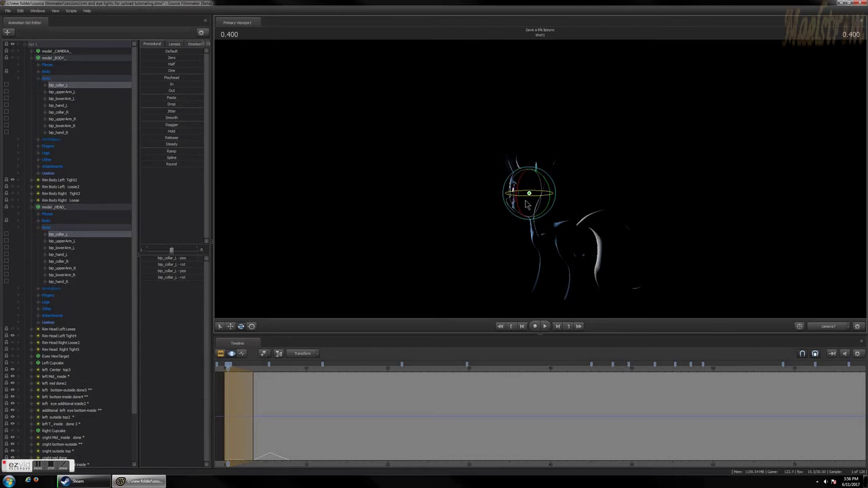
Set a time selection from about 8 to 12.5 seconds and rotate both bip_collar_L bones at 11.233 to narrow the left rim light
left_click(305, 427)
mouse_move(305, 431)
left_mouse_down("shift")
mouse_move(327, 431)
mouse_move(287, 416)
mouse_move(308, 421)
left_mouse_up("shift")
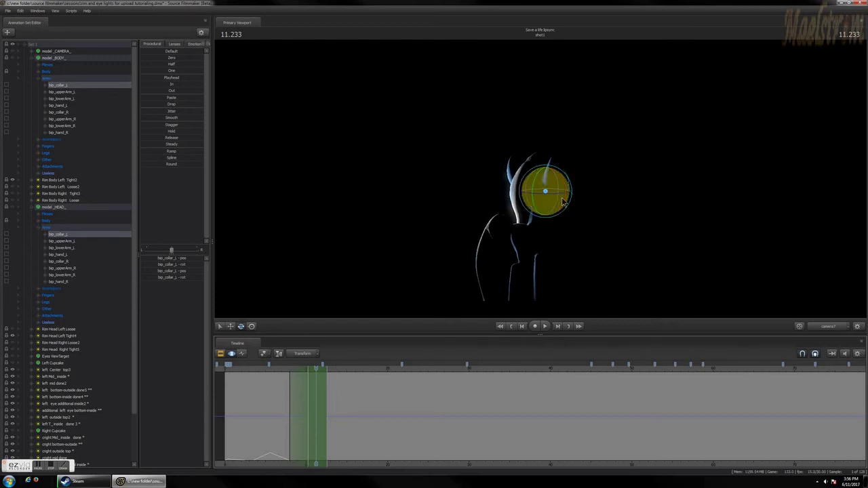
left_click_drag(565, 195, 563, 194)
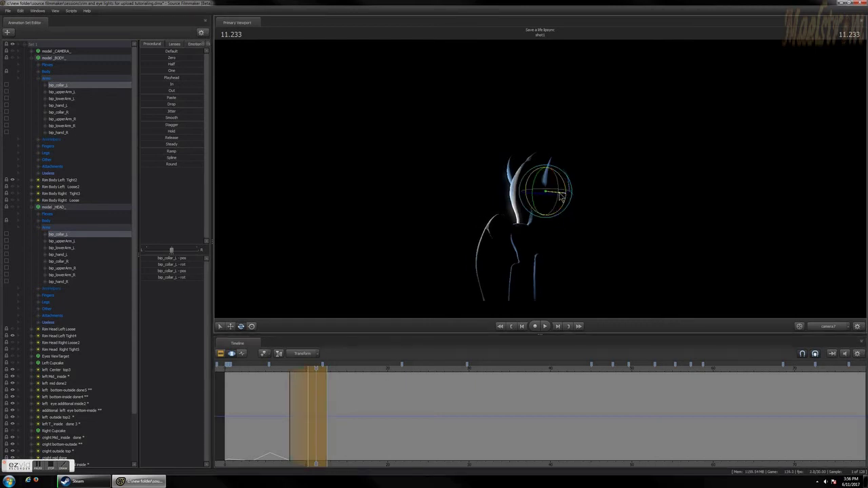
left_click_drag(554, 193, 544, 193)
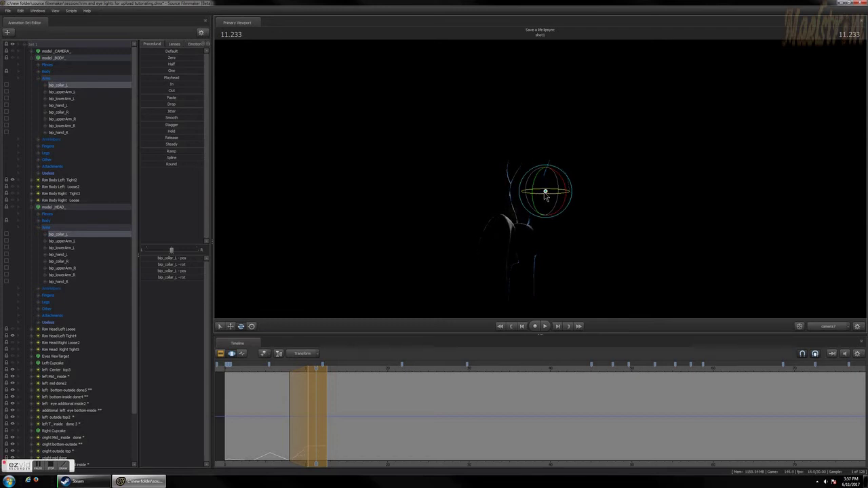
Play the shot from its start to check the adjusted left rim lights
left_click(228, 370)
key("space")
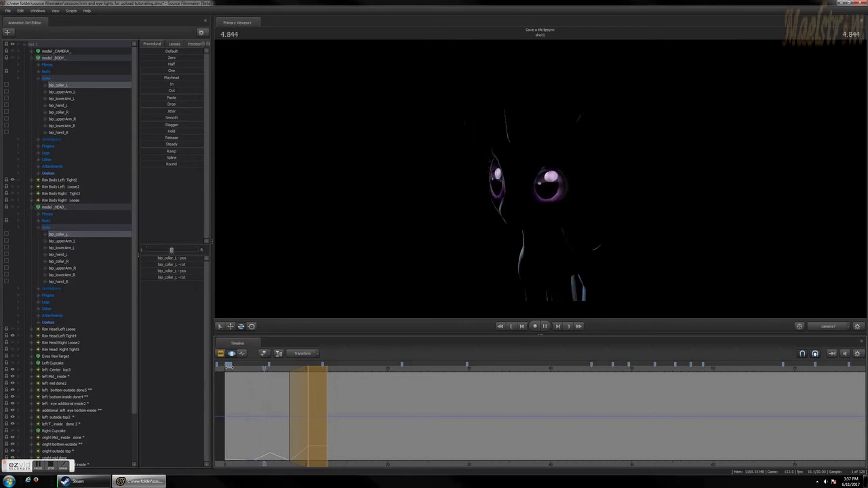
Collapse model _HEAD_ and the Arms group of model _BODY_, and show the Rim Body Left Loose2 and Rim Head Left Loose lights again
left_click(39, 80)
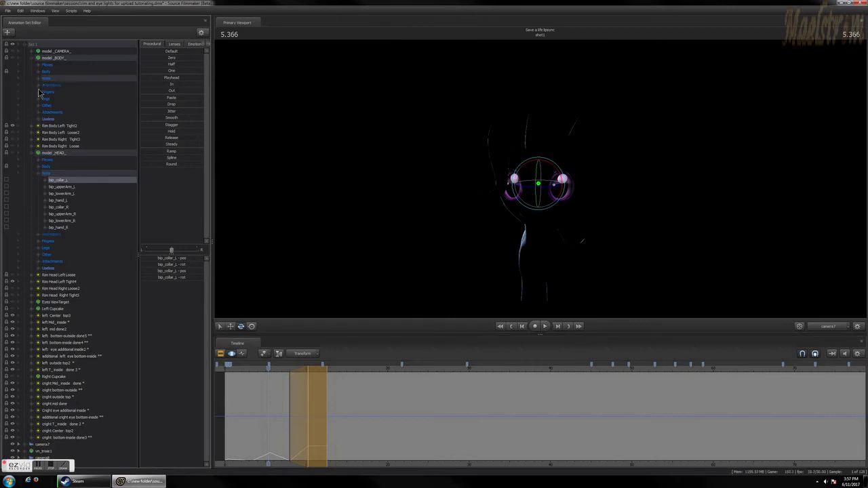
left_click(32, 154)
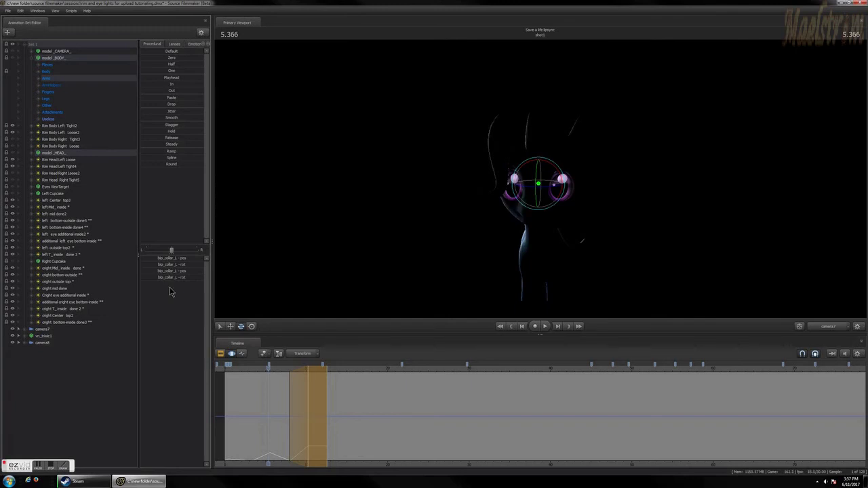
Replay the shot with the loose left rim lights on, and scrub back to about 5.533 to inspect the rim
left_click_drag(268, 368, 230, 370)
key("space")
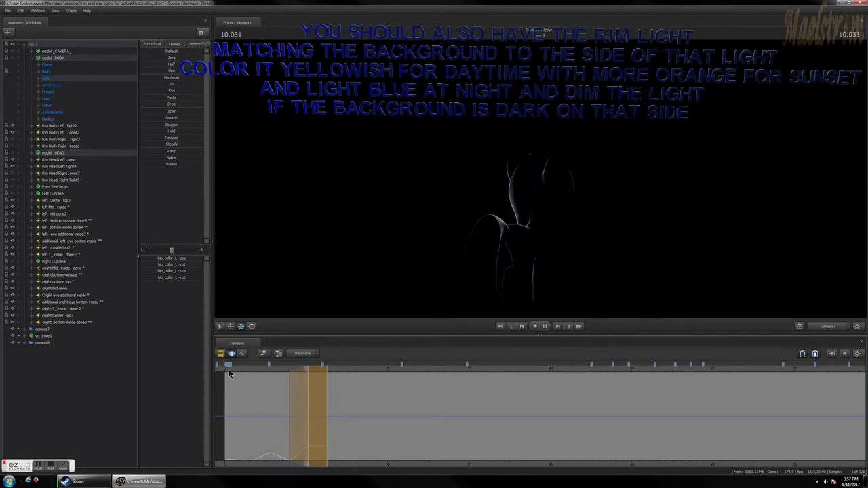
key("space")
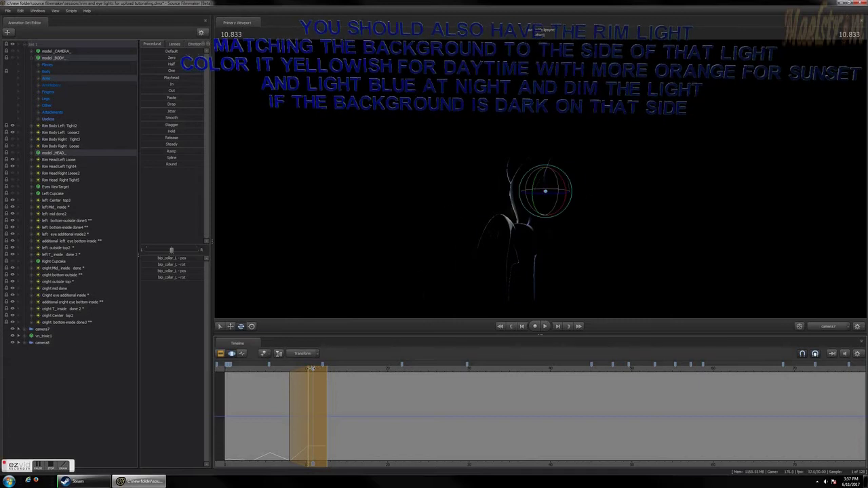
left_click(277, 368)
left_click_drag(277, 367, 270, 367)
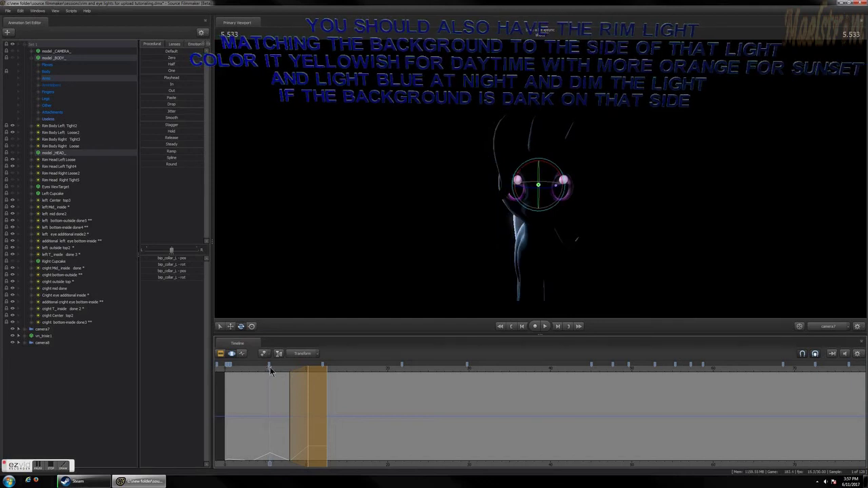
Apply the pending collar bone rotation and collapse model _BODY_
key("Return")
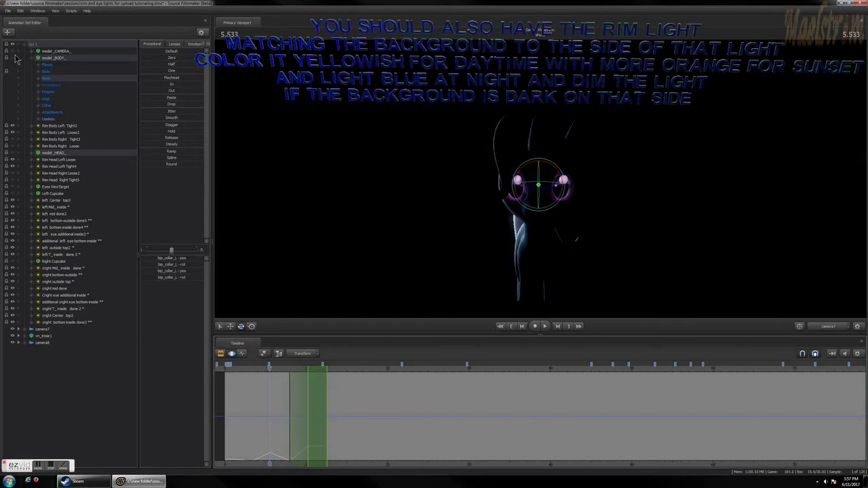
left_click(31, 59)
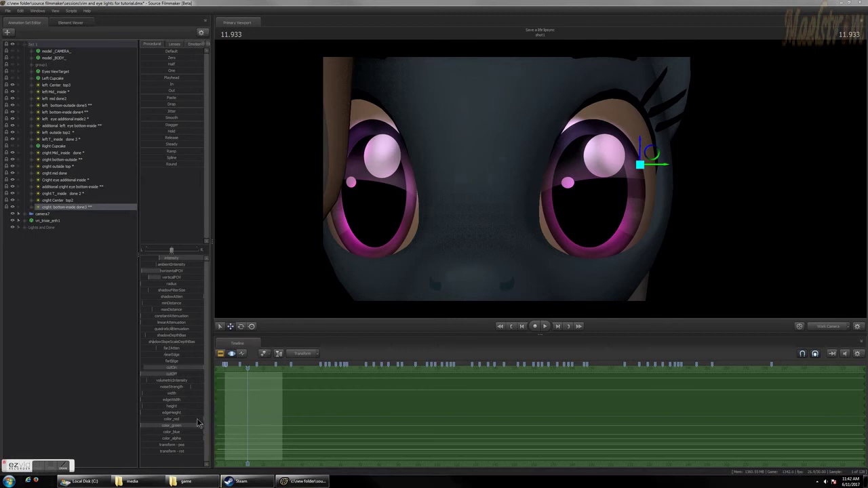
Lower color_red on the cright bottom-inside done3 **, cright T_inside done 2 * and additional cright eye bottom-inside ** lights
left_click_drag(198, 420, 174, 419)
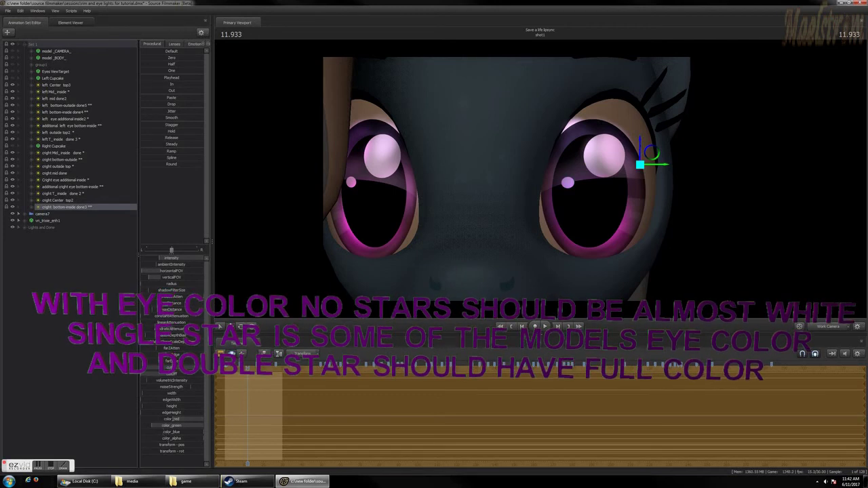
left_click(87, 194)
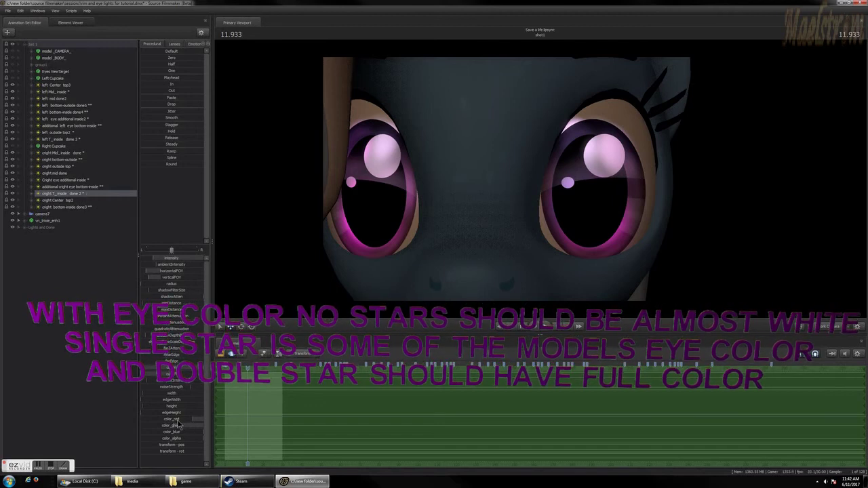
left_click_drag(180, 420, 178, 421)
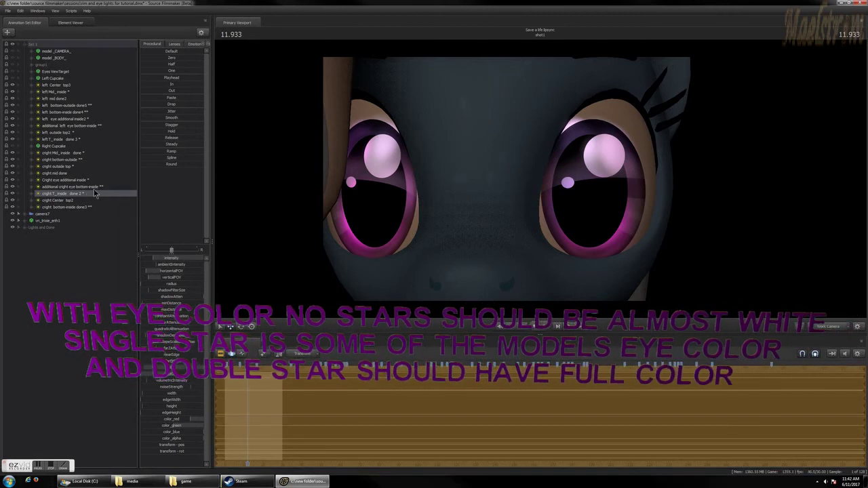
left_click(78, 186)
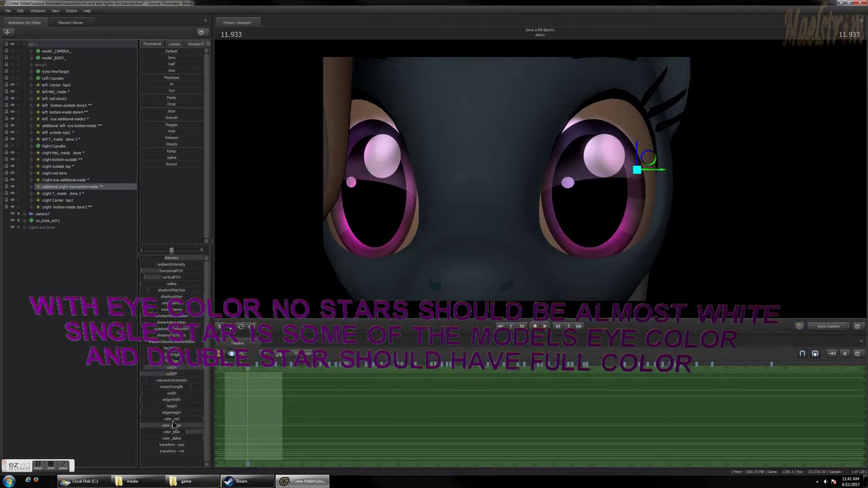
left_click(168, 426)
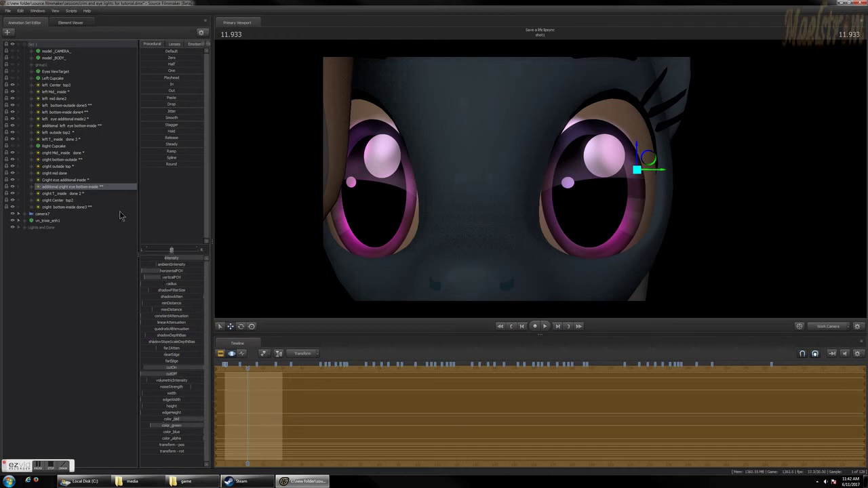
Lower color_red on the Cright eye additional inside *, cright outside top * and cright bottom-outside ** lights, and select cright Mid_inside done *
left_click(90, 180)
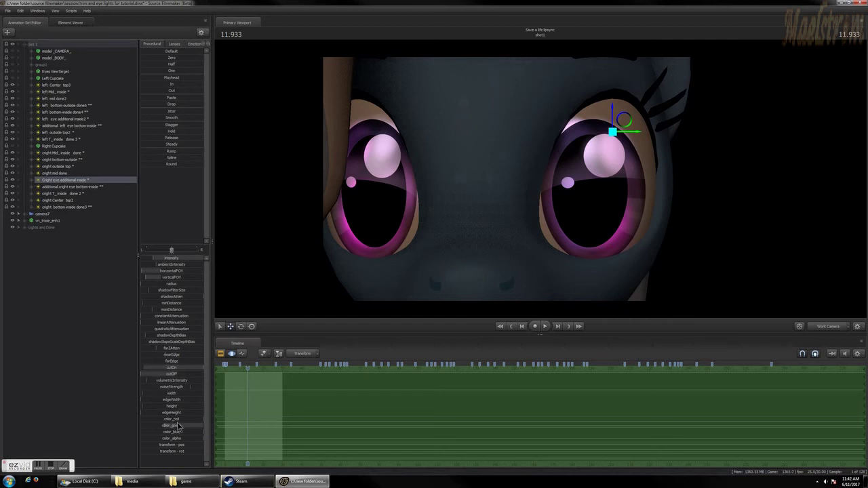
left_click_drag(173, 419, 161, 419)
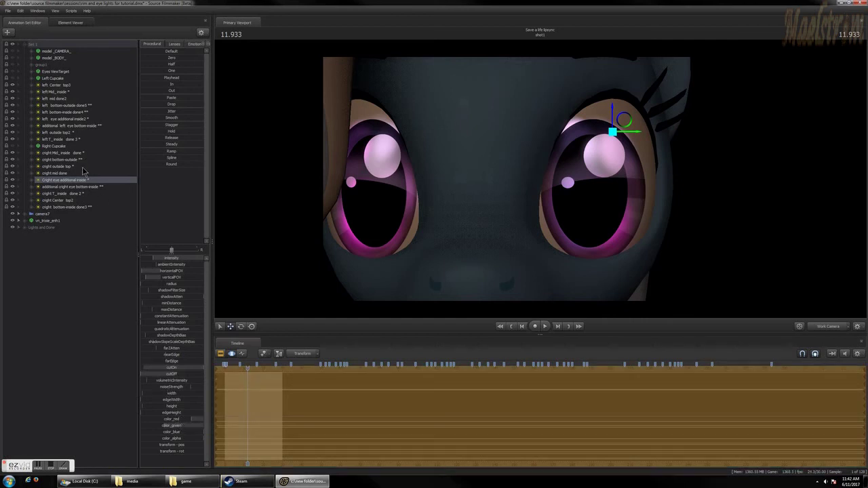
left_click(76, 166)
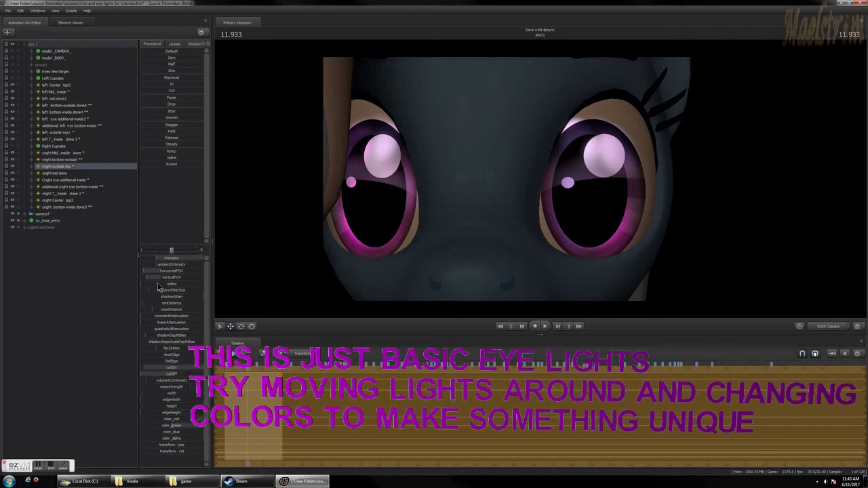
left_click(93, 160)
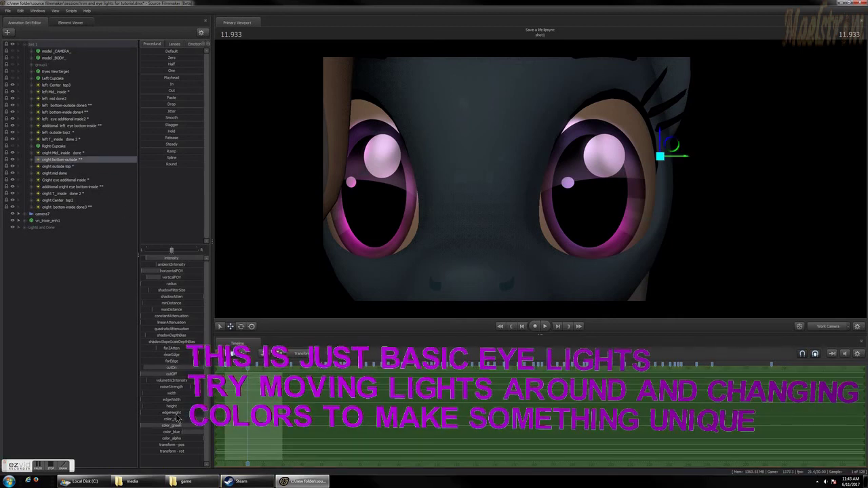
left_click_drag(167, 425, 171, 425)
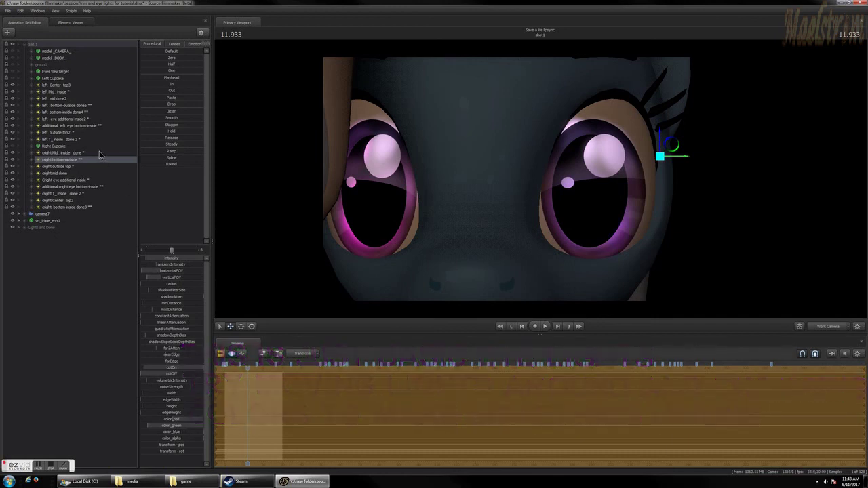
left_click(97, 154)
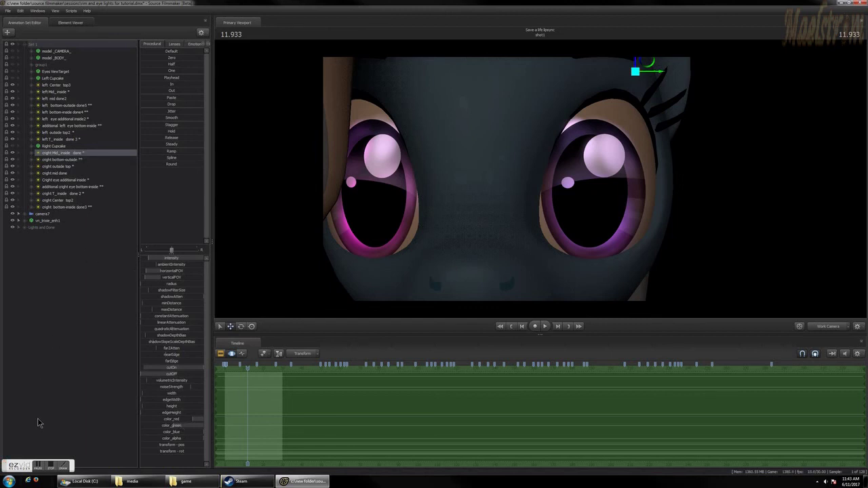
left_click(52, 468)
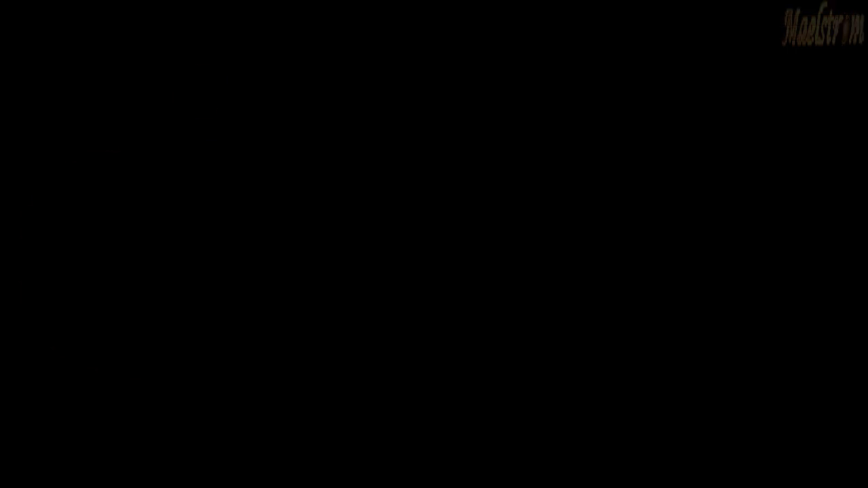